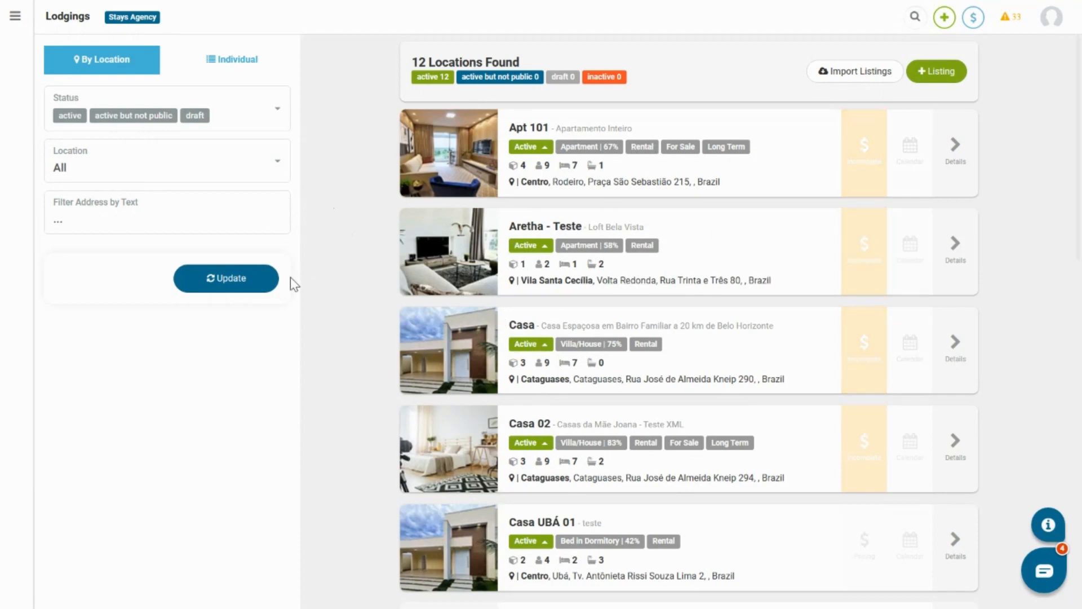
Start creating a new listing from the individual listings view and set its listing type to Apartment
mouse_move(19, 52)
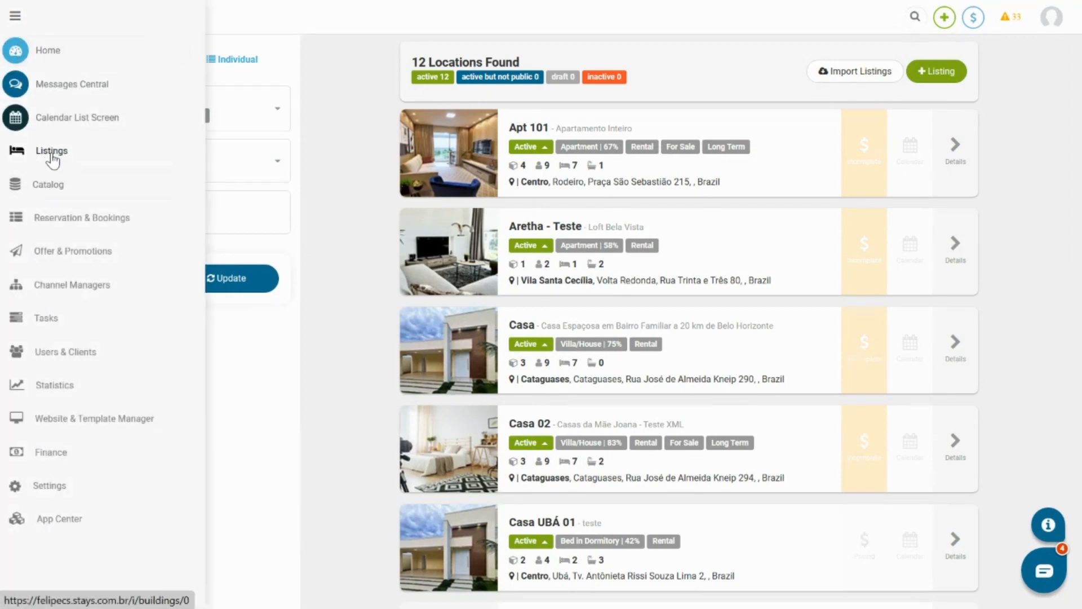
left_click(230, 61)
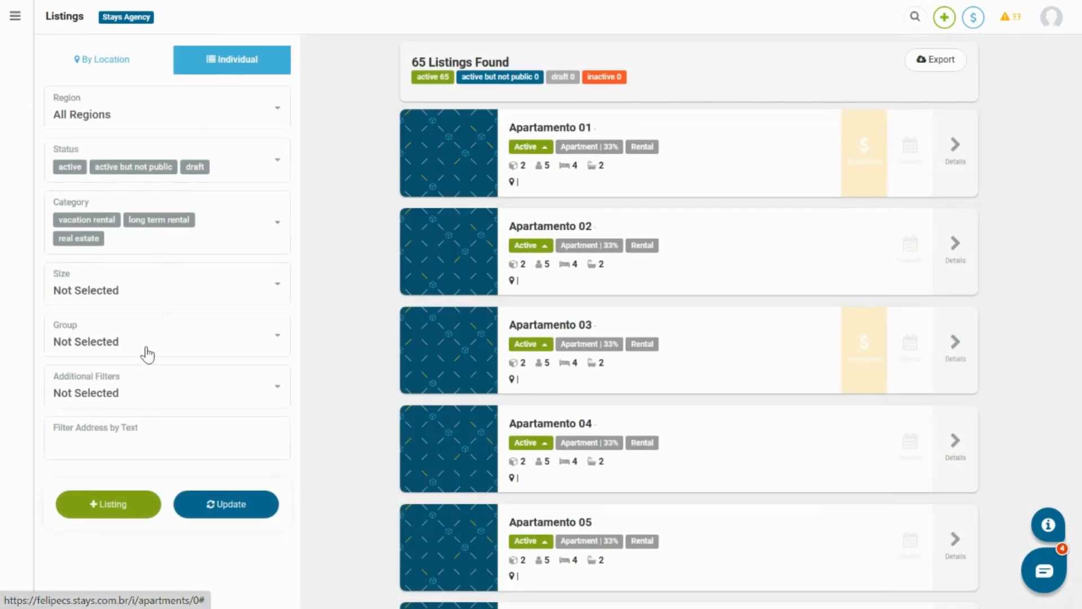
left_click(107, 508)
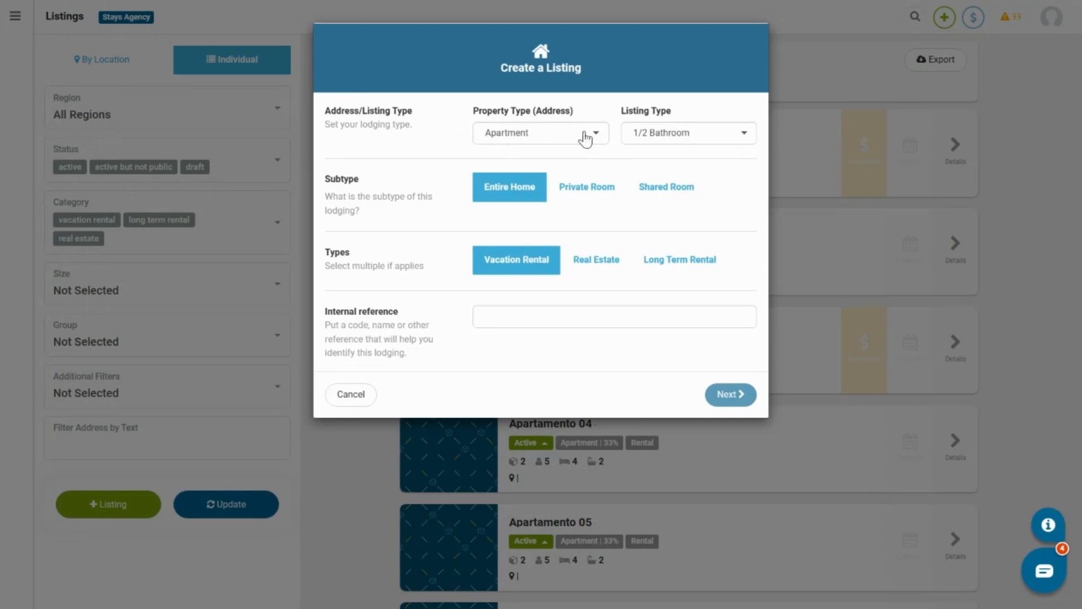
left_click(654, 135)
left_click(656, 209)
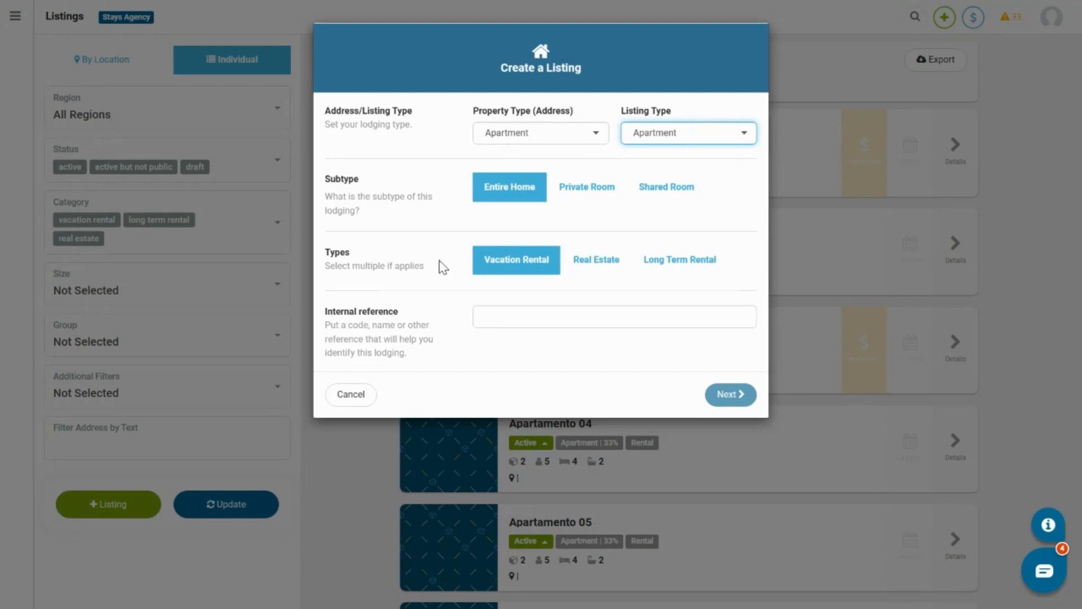
left_click(585, 275)
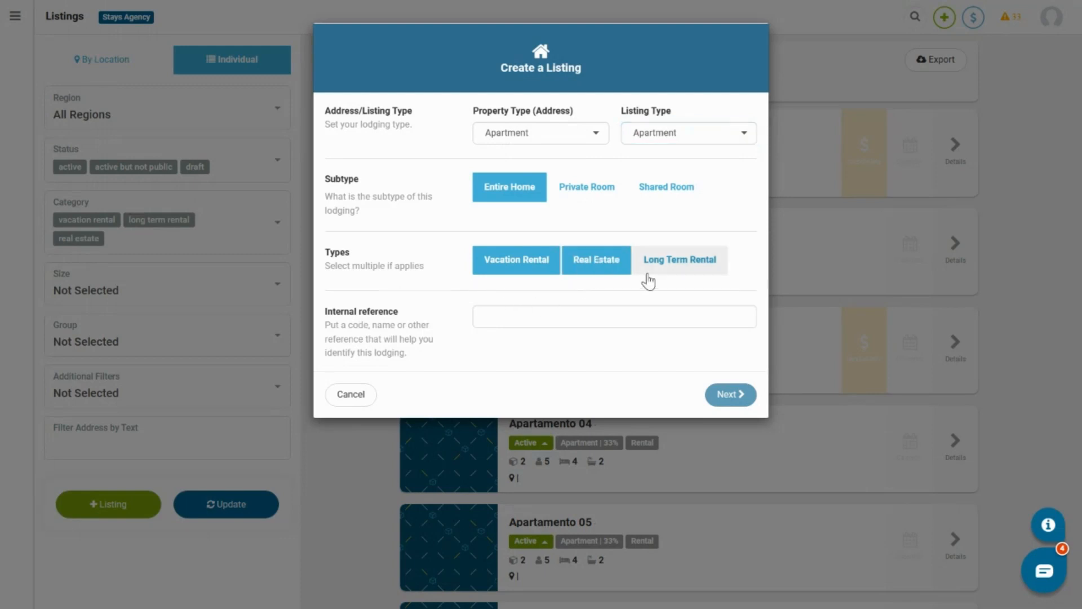
left_click(673, 269)
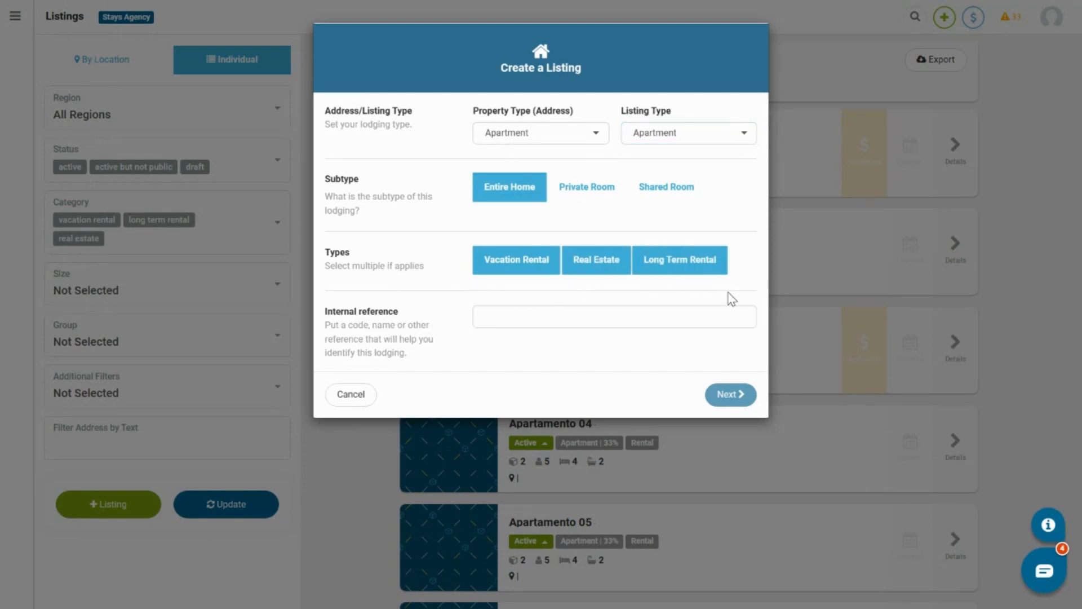
left_click(683, 271)
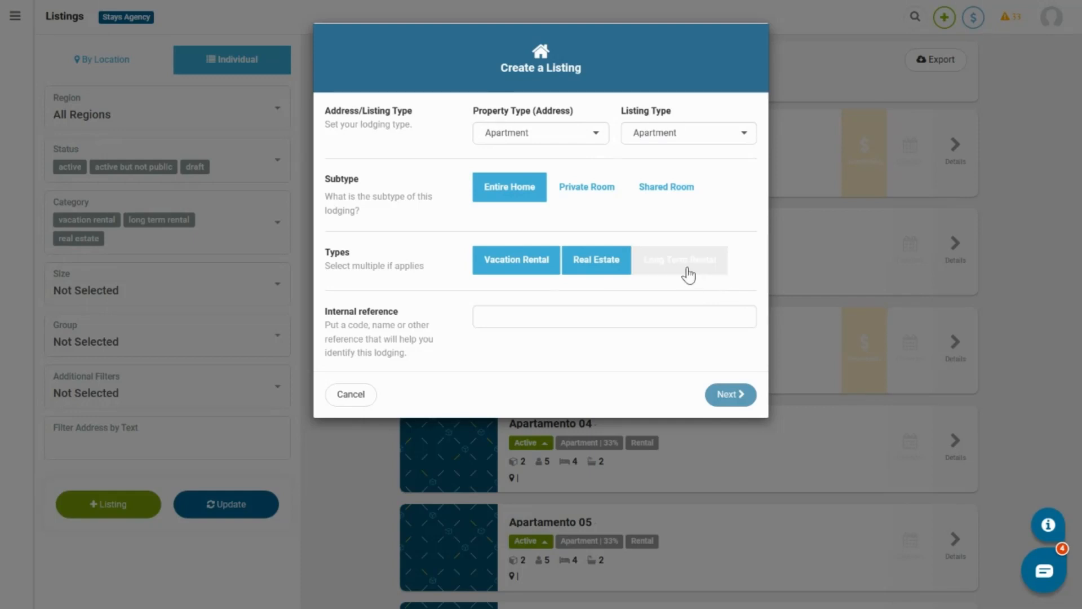
left_click(592, 273)
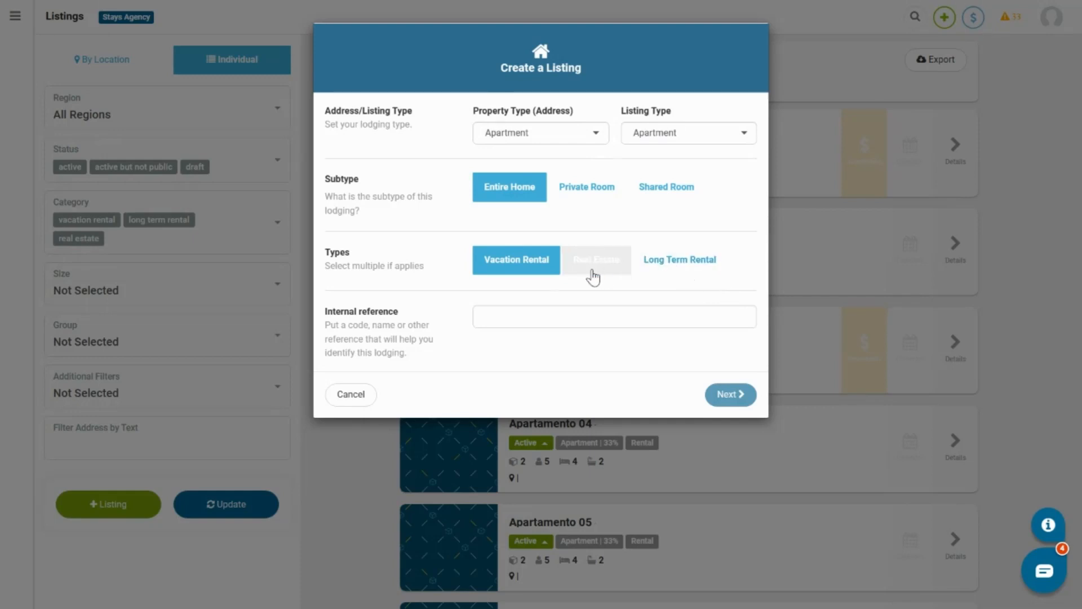
Enter "Test Listing" as the internal reference and proceed with creating the listing
left_click(575, 310)
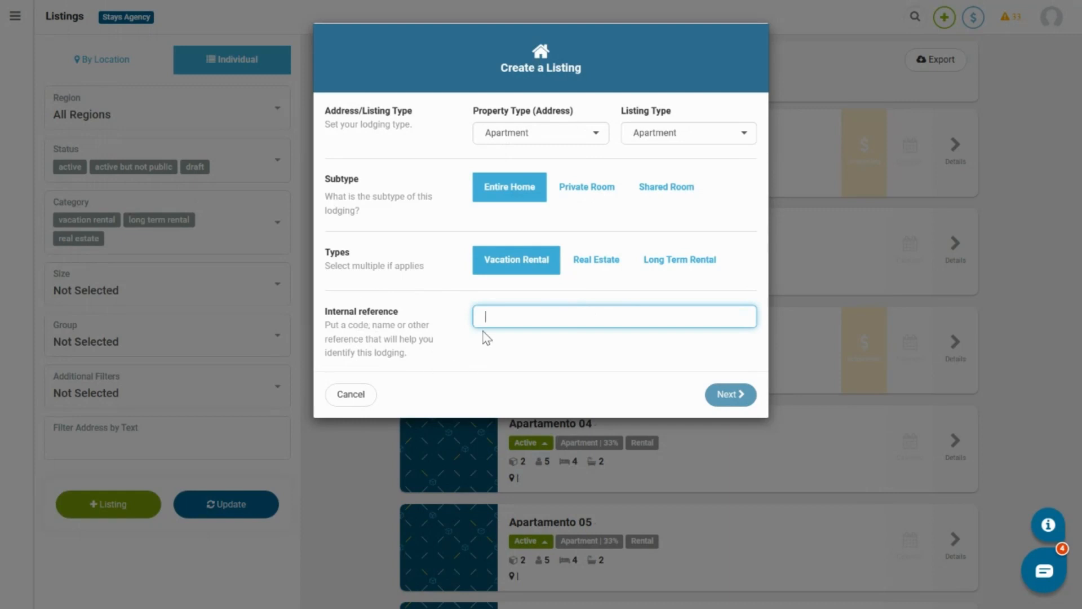
type("Test Li")
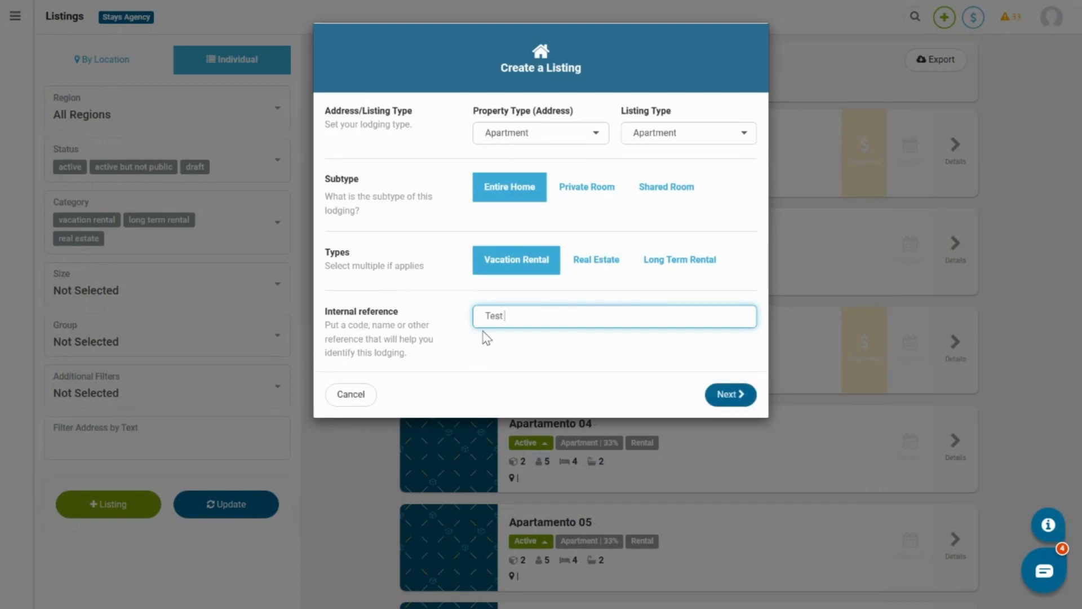
type("sting")
left_click(733, 396)
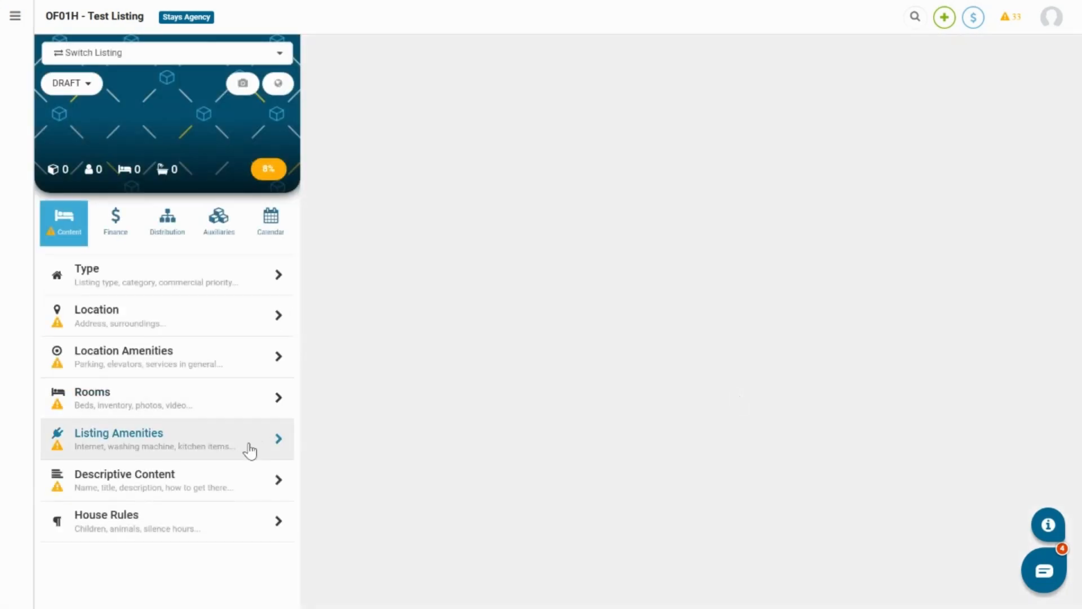
Enter "k" as the Portuguese short description in the listing's descriptive content and save it
left_click(184, 482)
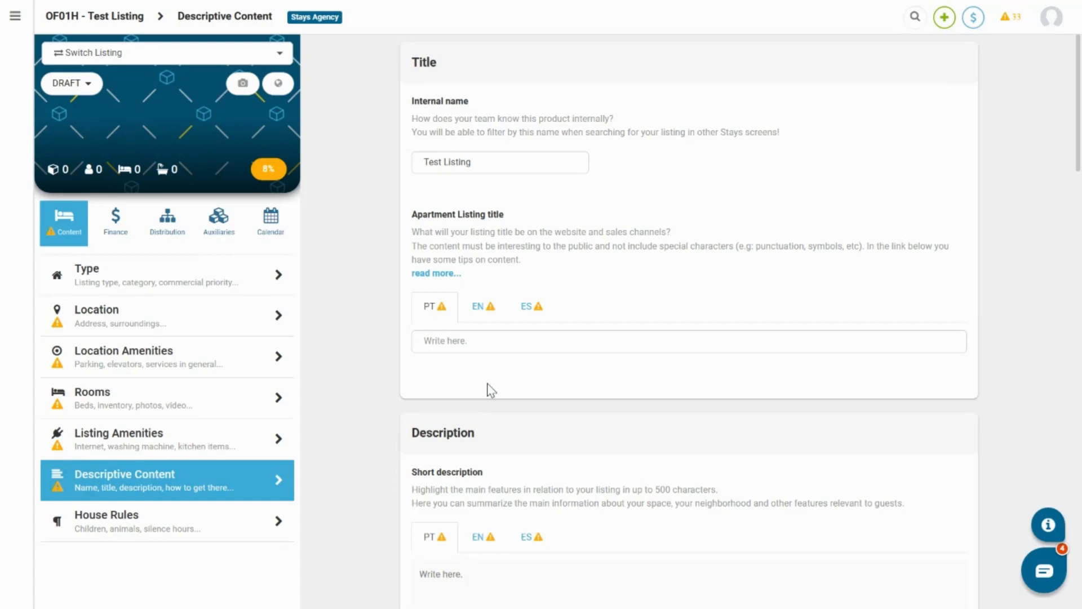
scroll(488, 389, "down", 4)
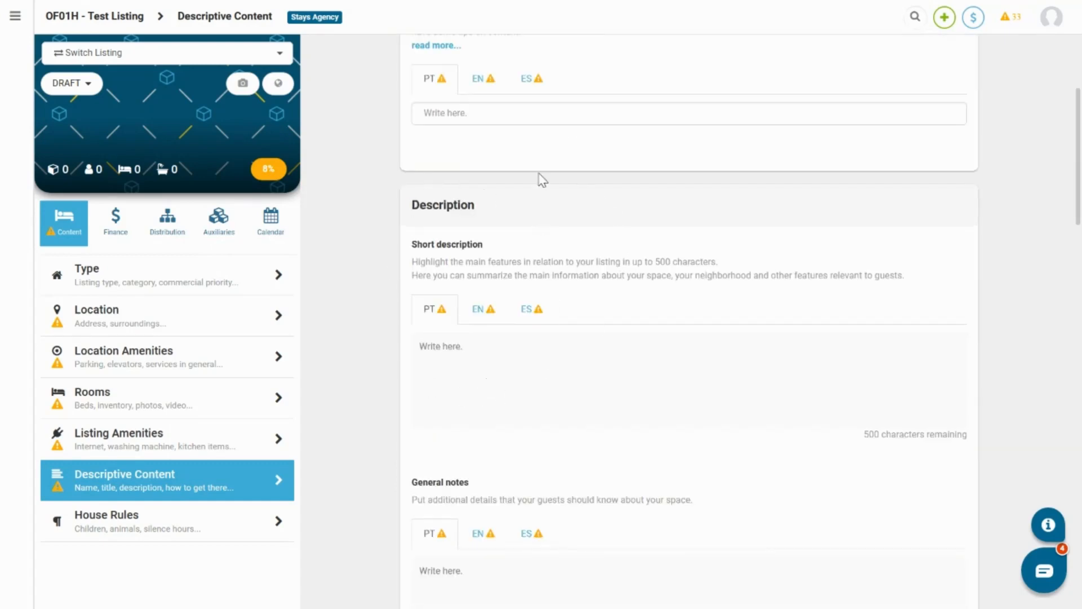
left_click(487, 349)
type("k")
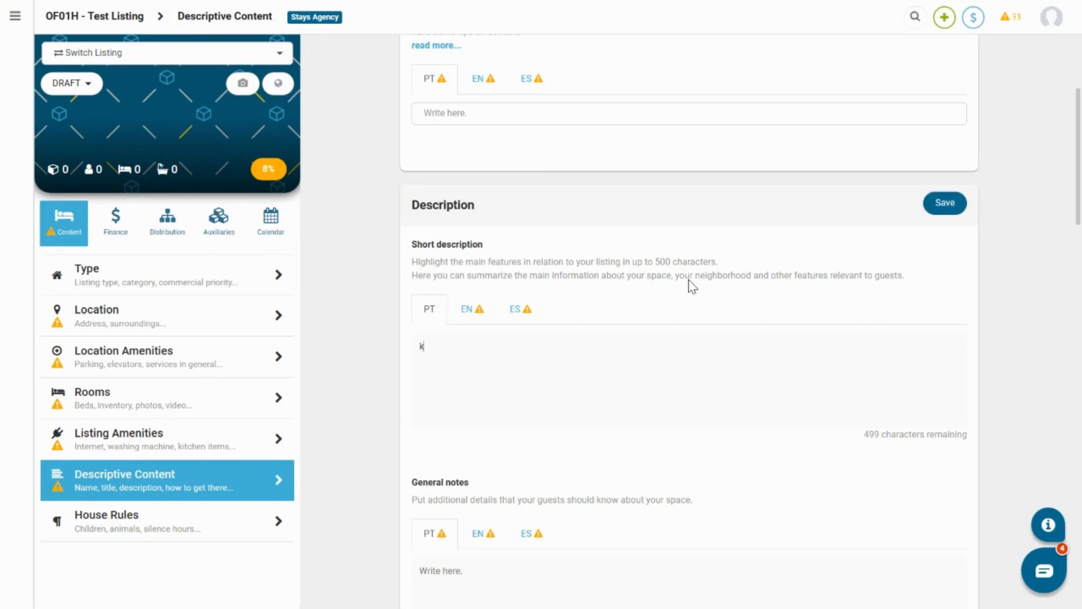
left_click(936, 204)
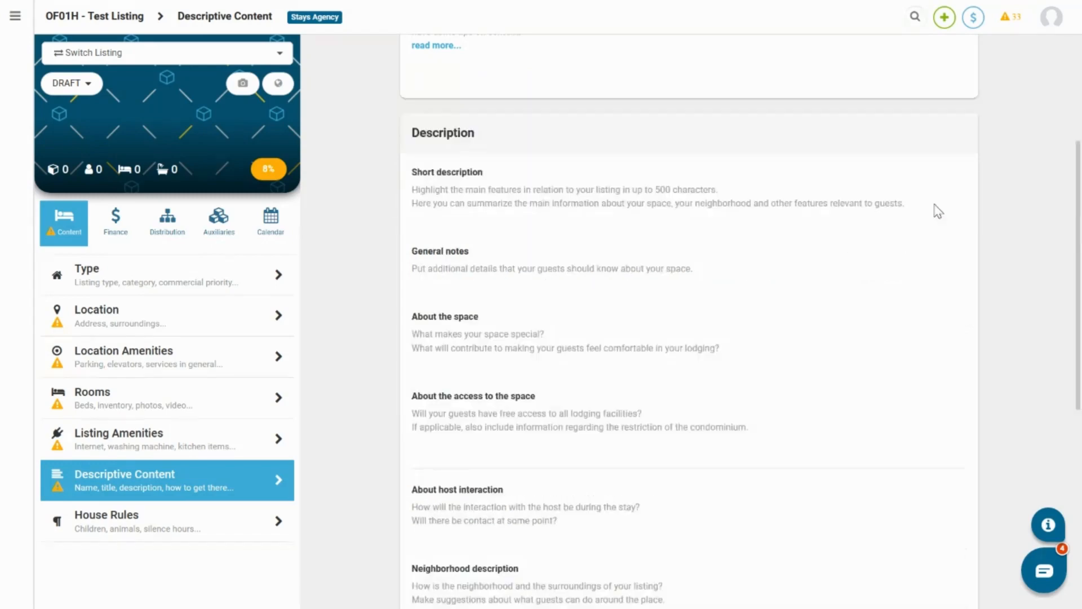
Review the remaining descriptive content fields, from the general notes through the neighborhood description
scroll(824, 379, "down", 2)
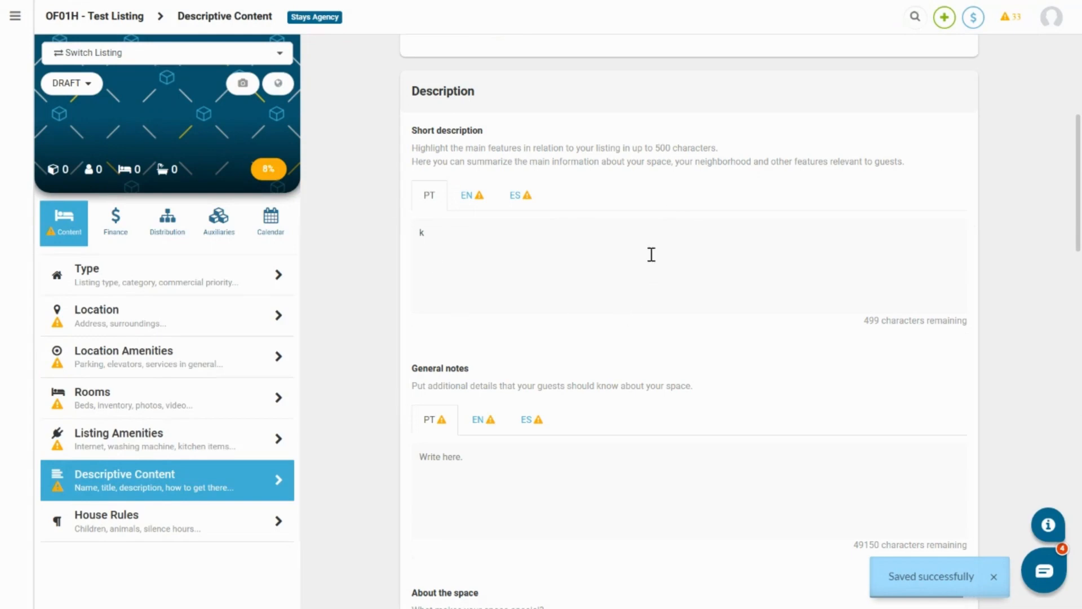
scroll(652, 256, "down", 2)
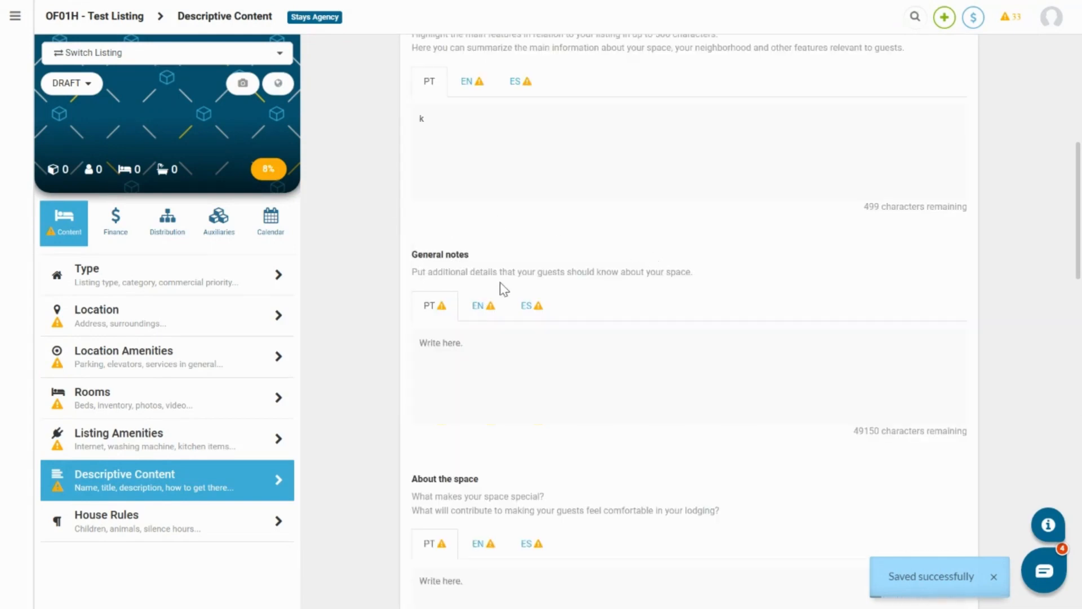
scroll(500, 283, "down", 4)
scroll(515, 290, "down", 2)
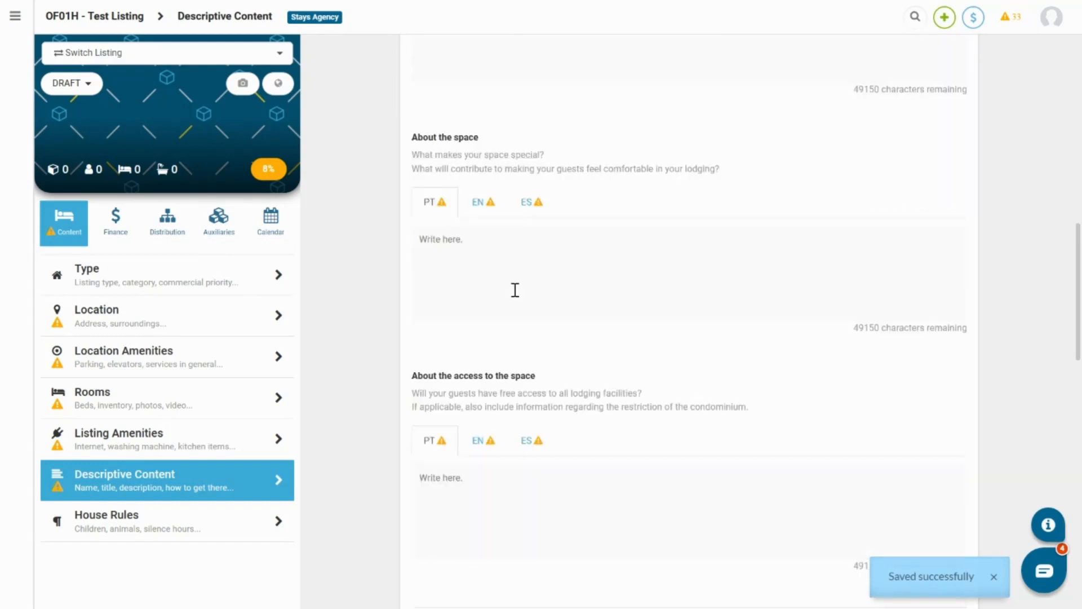
scroll(519, 376, "down", 4)
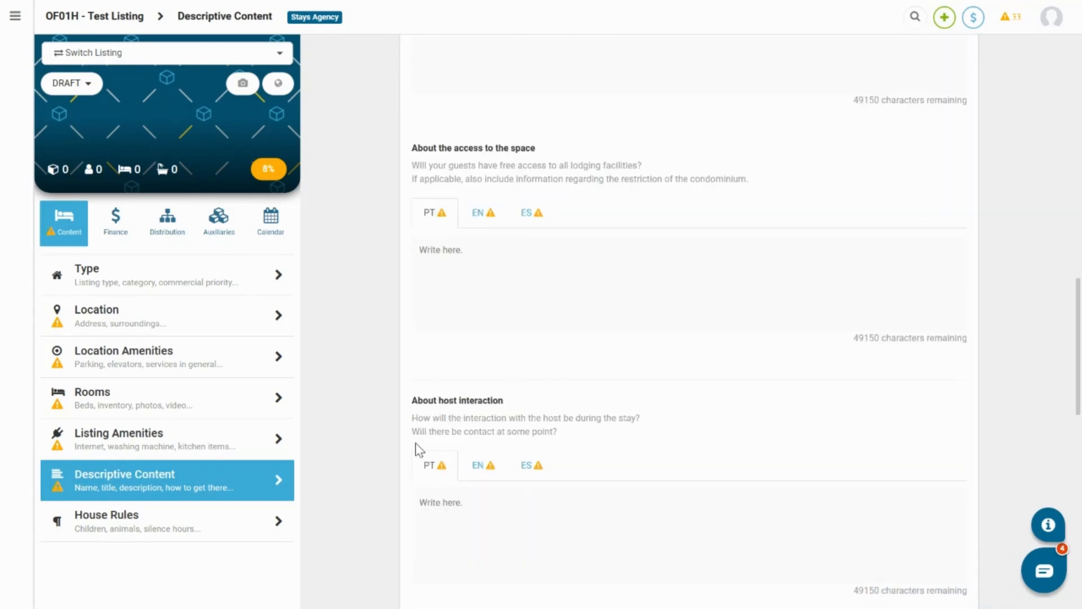
scroll(446, 410, "down", 4)
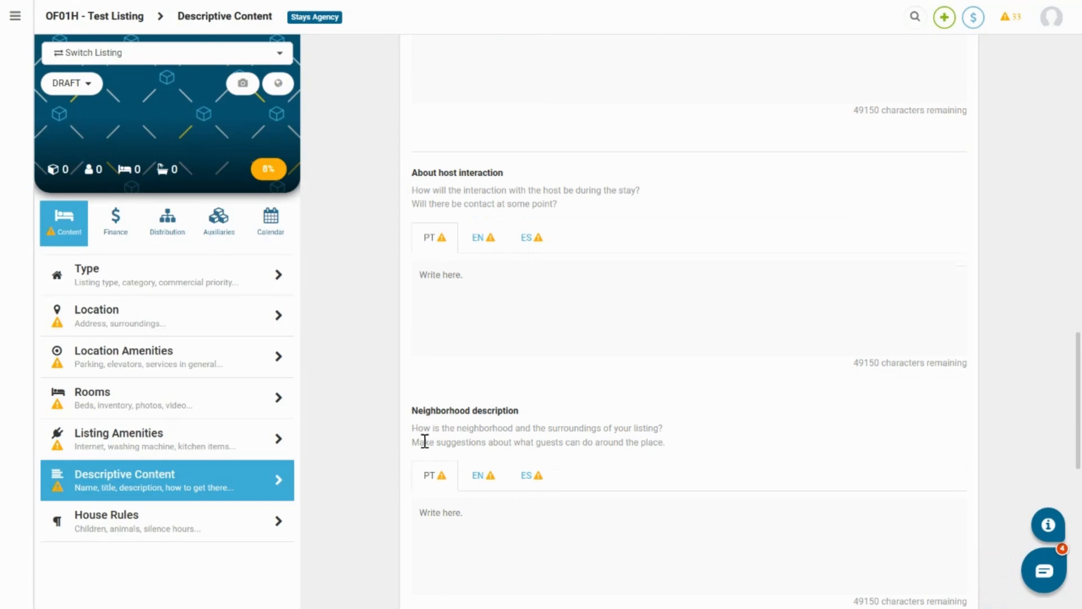
scroll(506, 386, "down", 4)
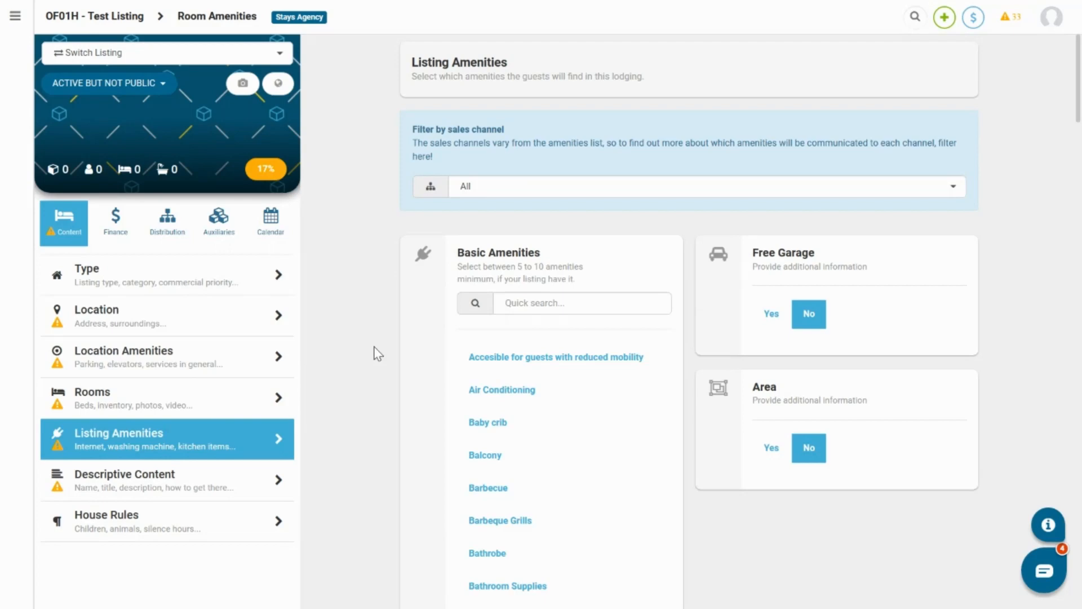
Select Barbecue and the amenity listed right after Free Parking as basic listing amenities, and save the selection
left_click(493, 495)
scroll(494, 499, "down", 8)
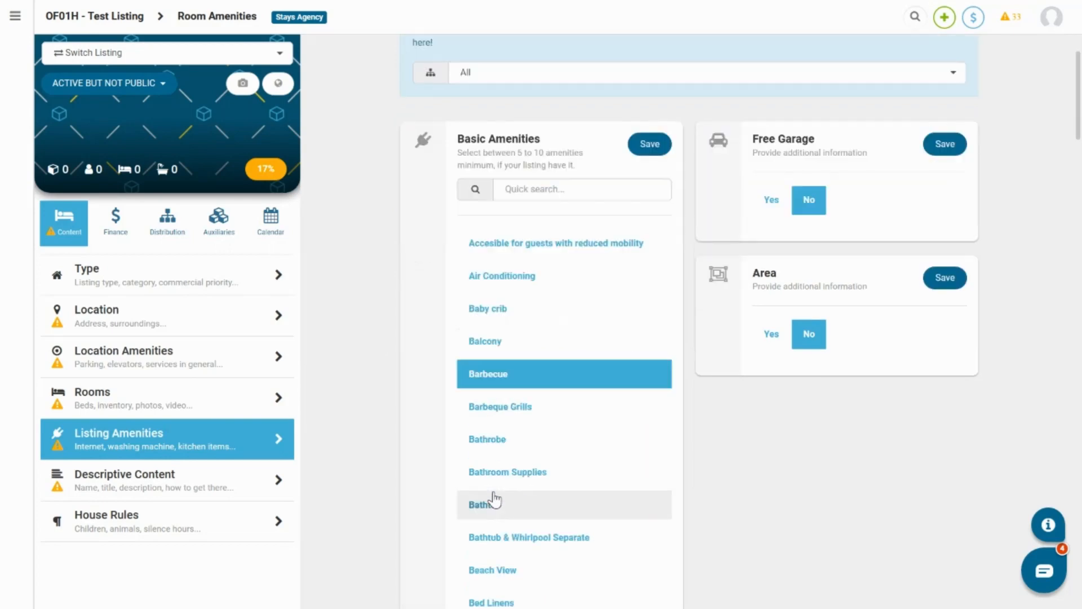
scroll(494, 499, "down", 10)
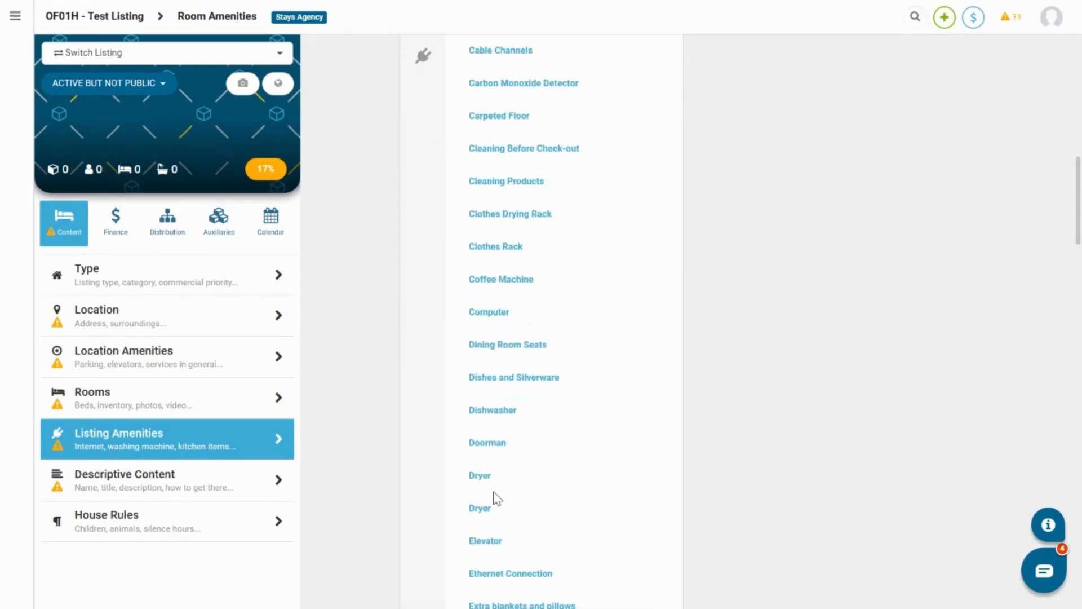
scroll(494, 499, "down", 2)
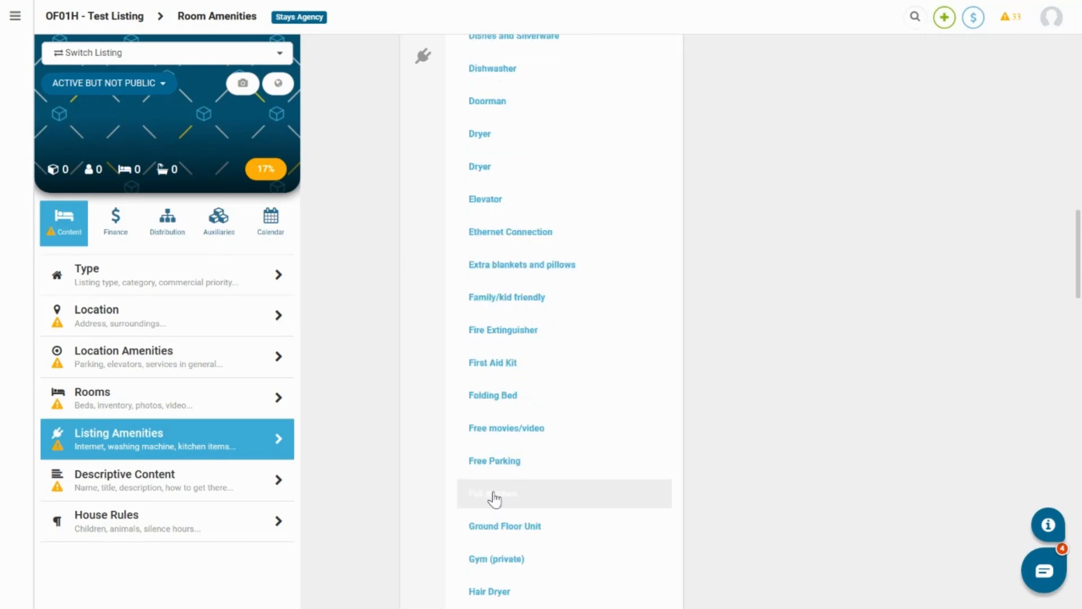
left_click(494, 498)
scroll(502, 506, "up", 20)
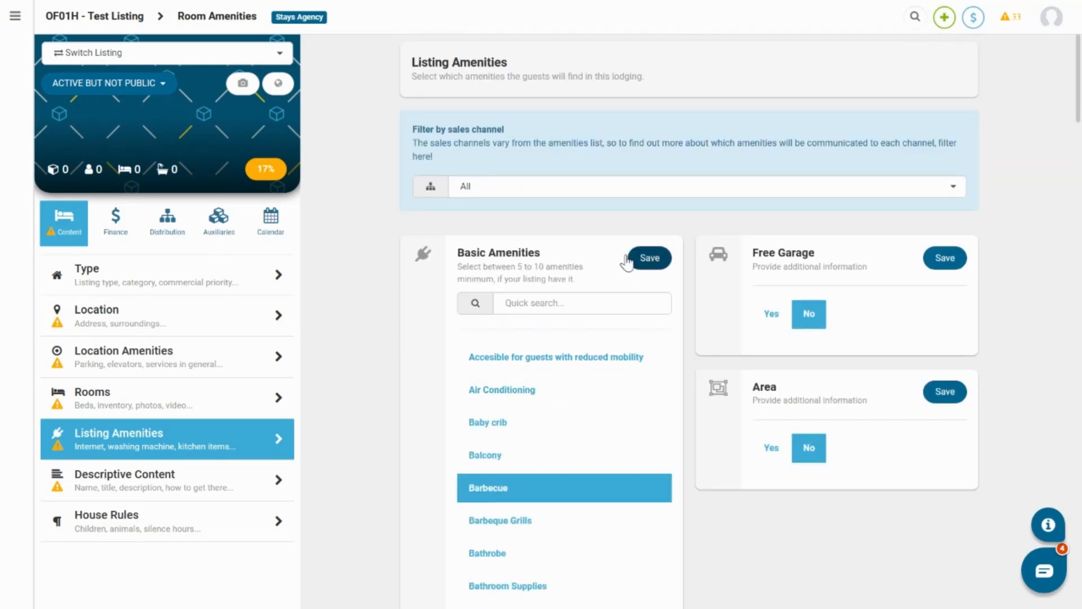
left_click(643, 259)
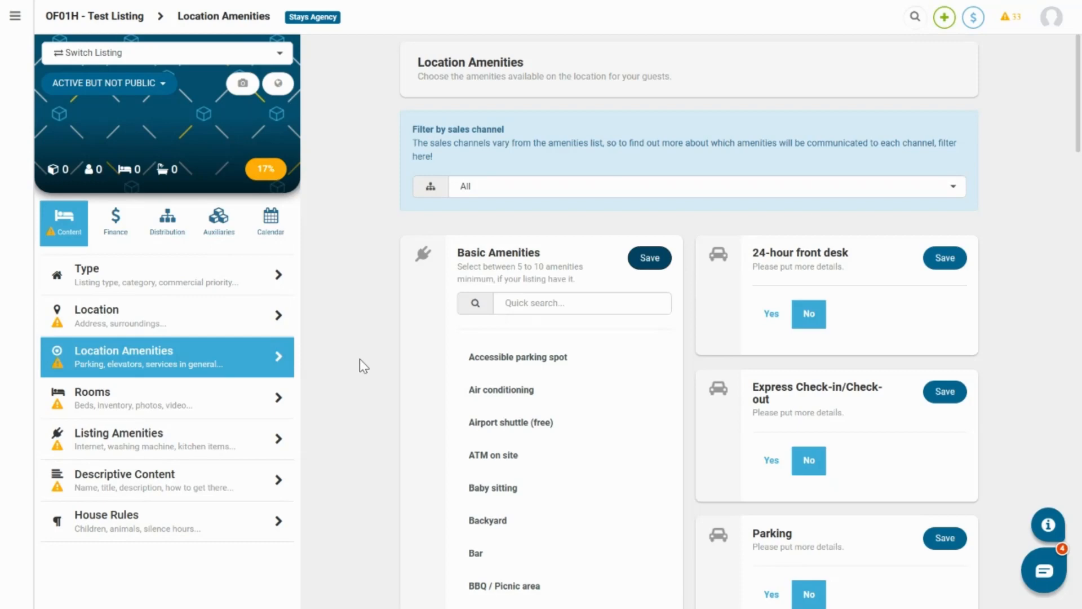
Select Air conditioning among the basic location amenities and save the selection
left_click(536, 396)
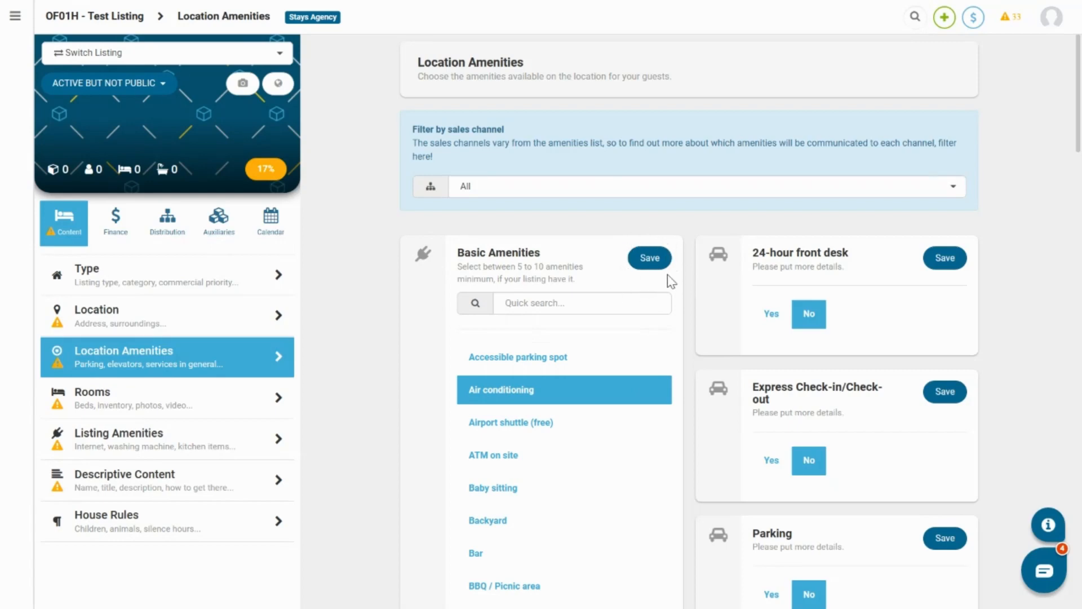
left_click(637, 257)
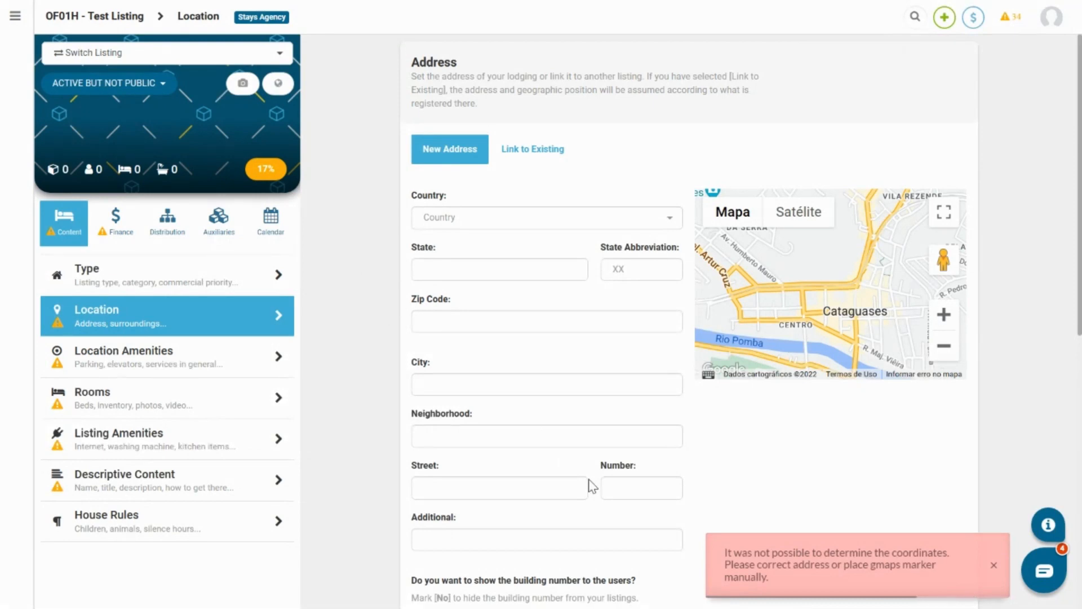
Dismiss the coordinates notice and examine the address form, address photo area and surroundings section
left_click(994, 565)
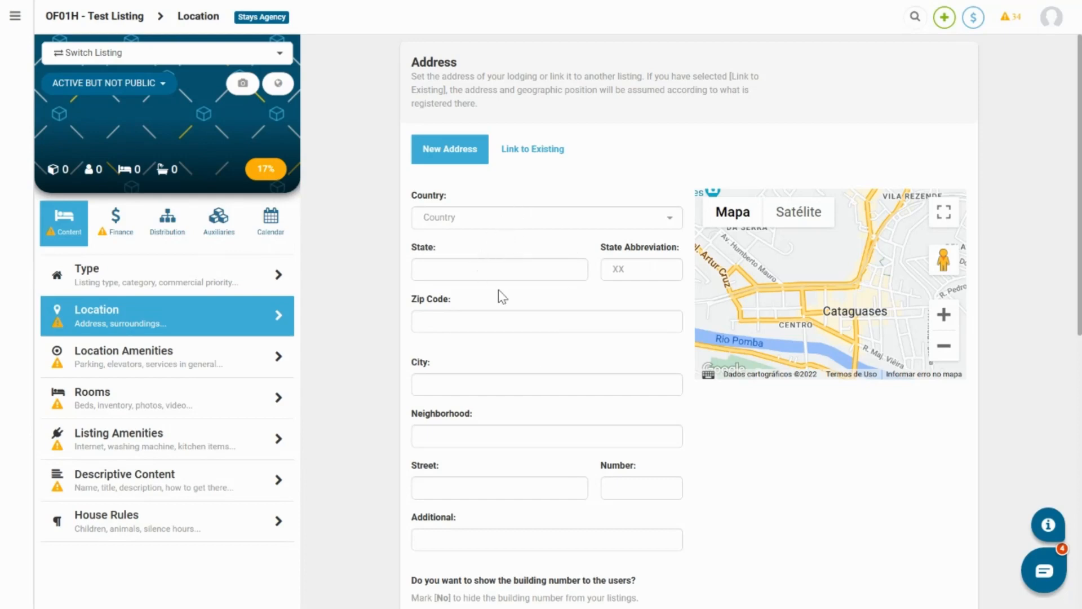
left_click(494, 388)
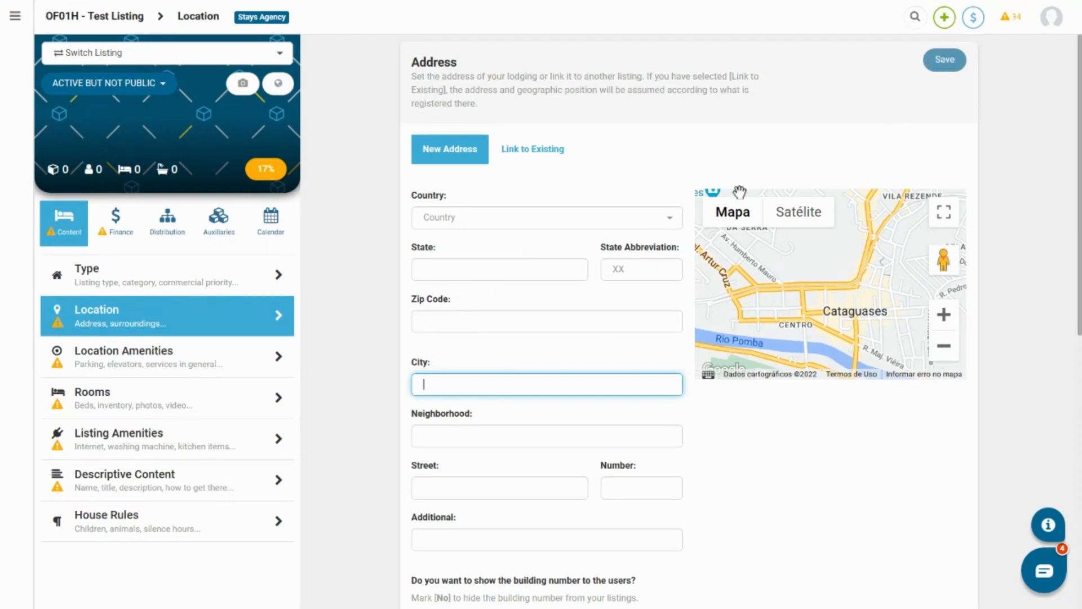
scroll(645, 302, "down", 7)
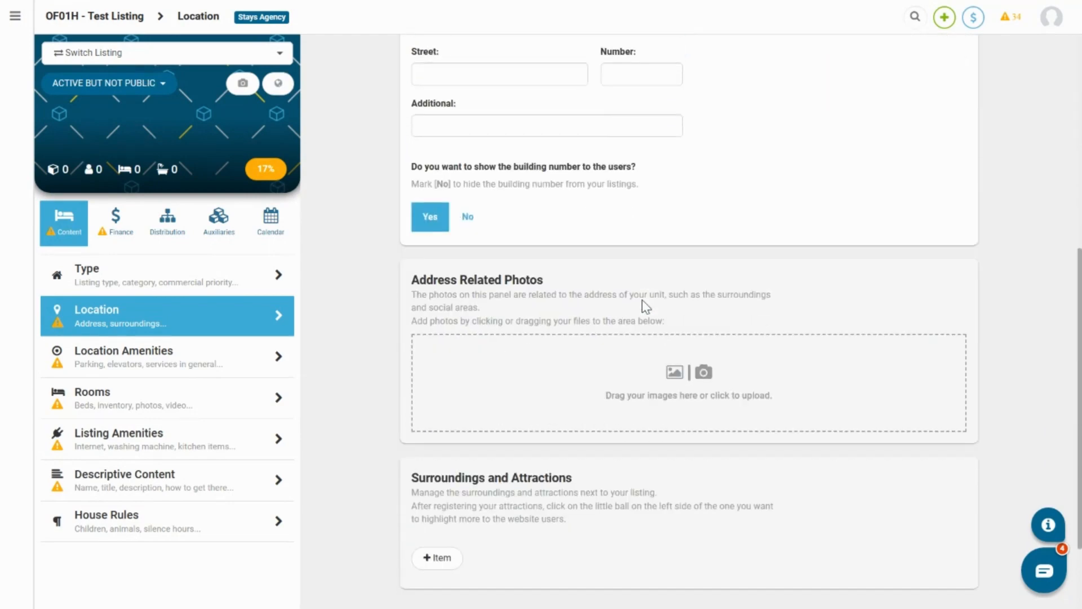
scroll(646, 308, "down", 2)
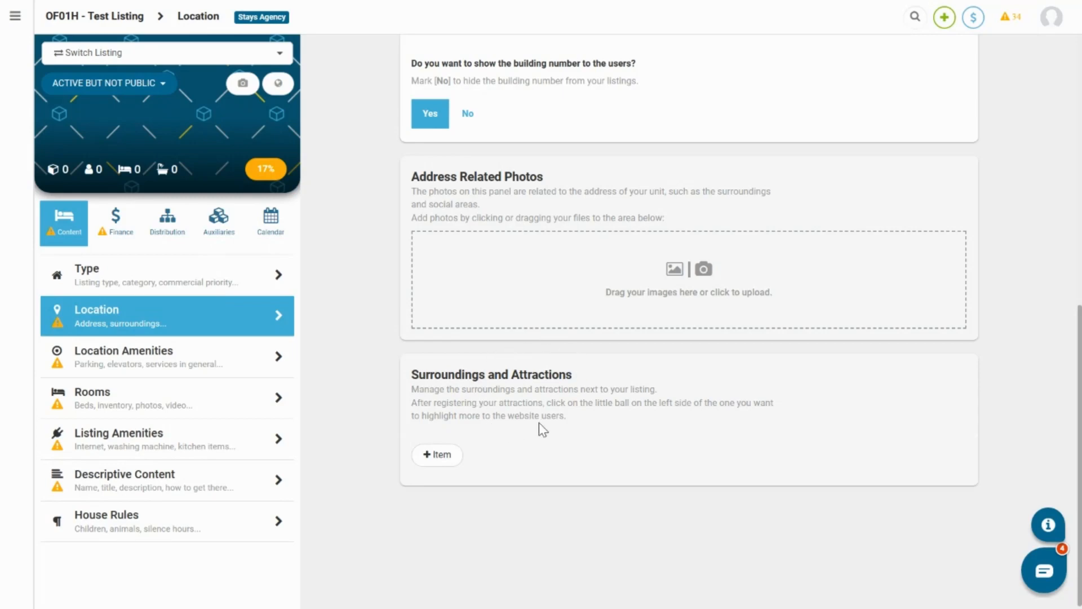
Add an item to Surroundings and Attractions and look through its attraction type and distance unit options
left_click(440, 454)
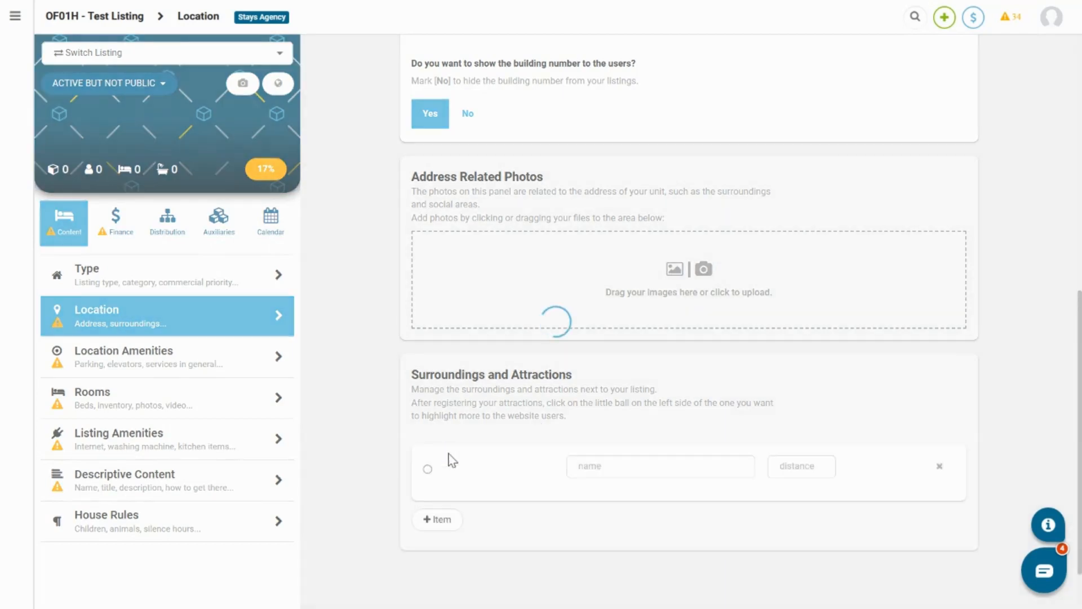
left_click(532, 477)
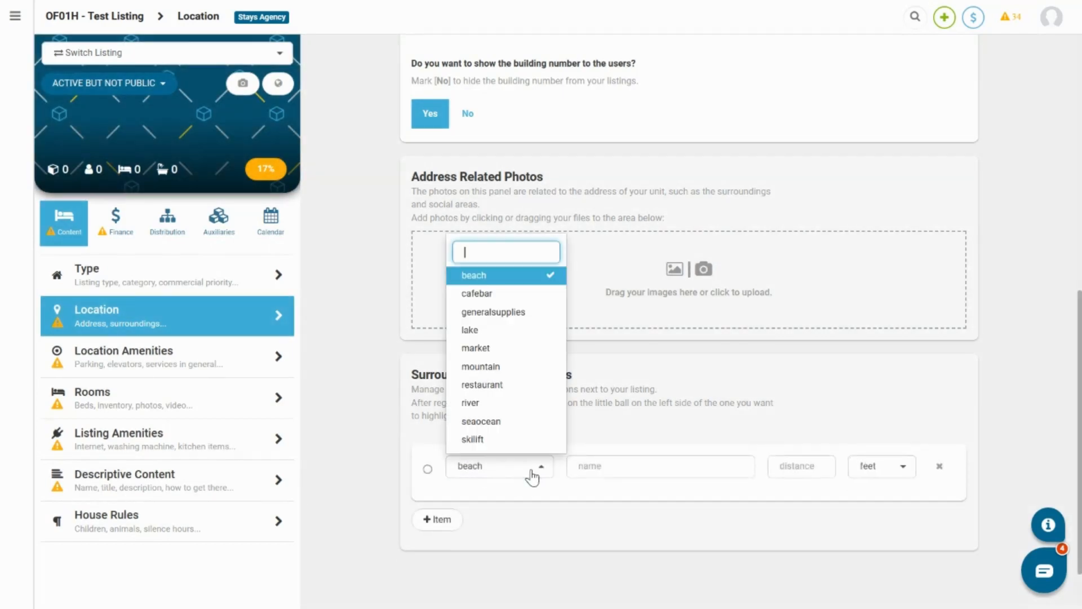
left_click(817, 472)
left_click(875, 473)
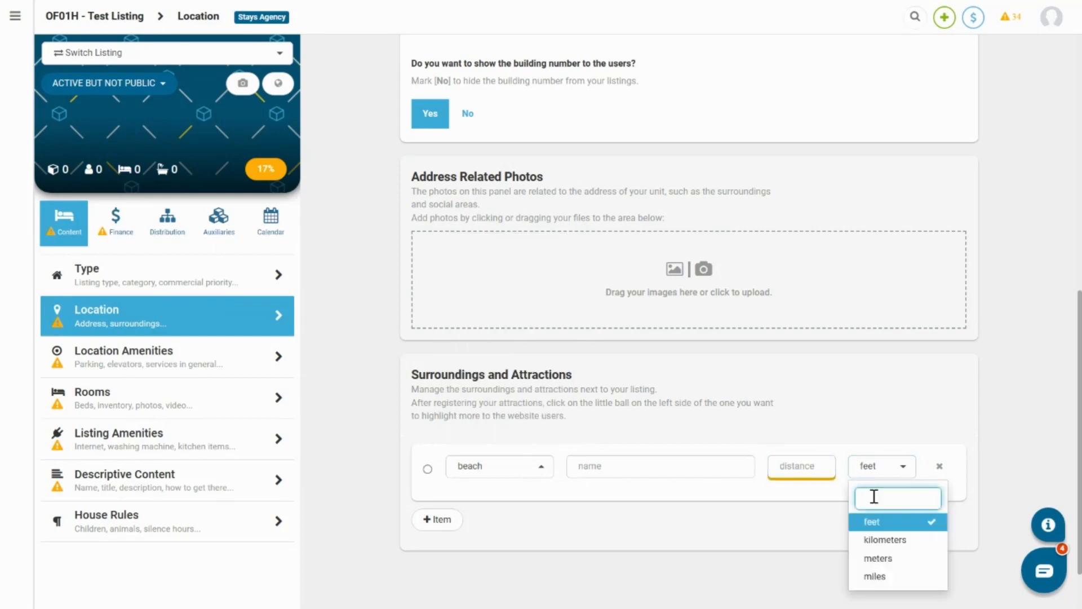
left_click(814, 549)
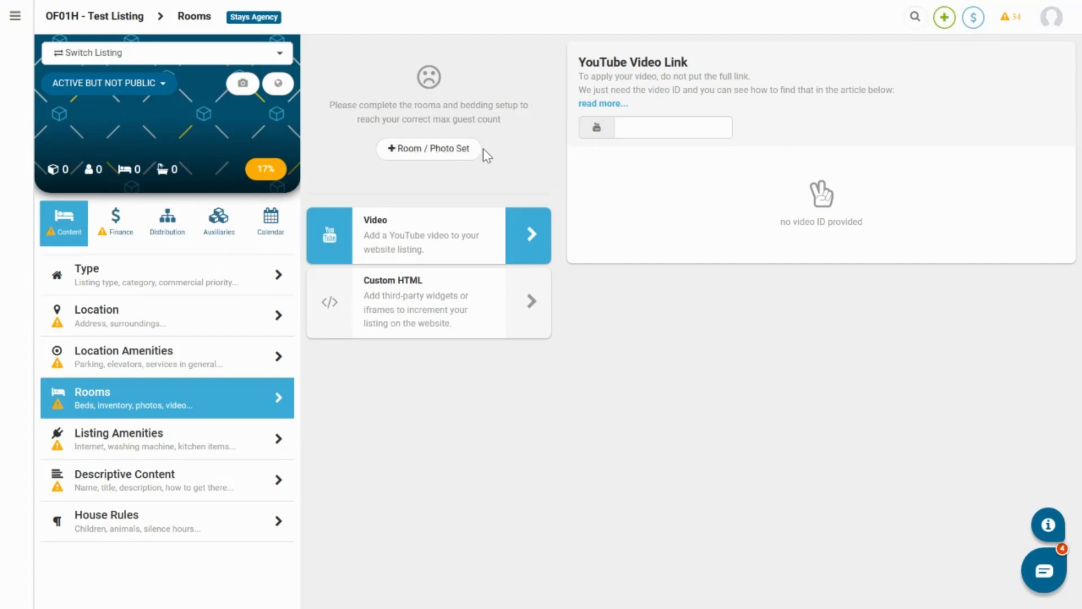
Add a Suite room with one double bed to the listing and save it
left_click(426, 159)
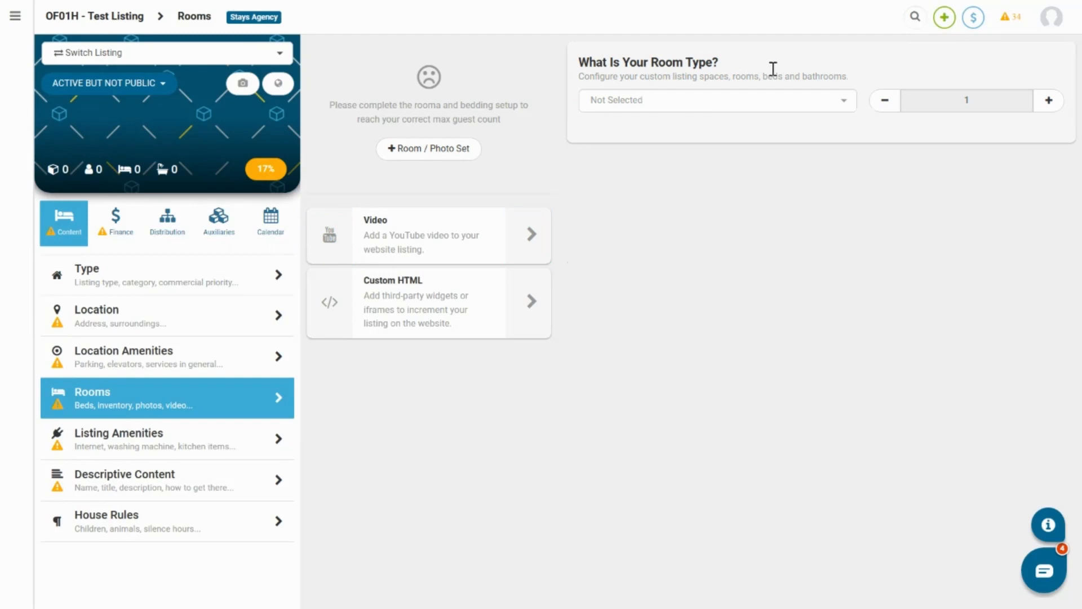
left_click(828, 105)
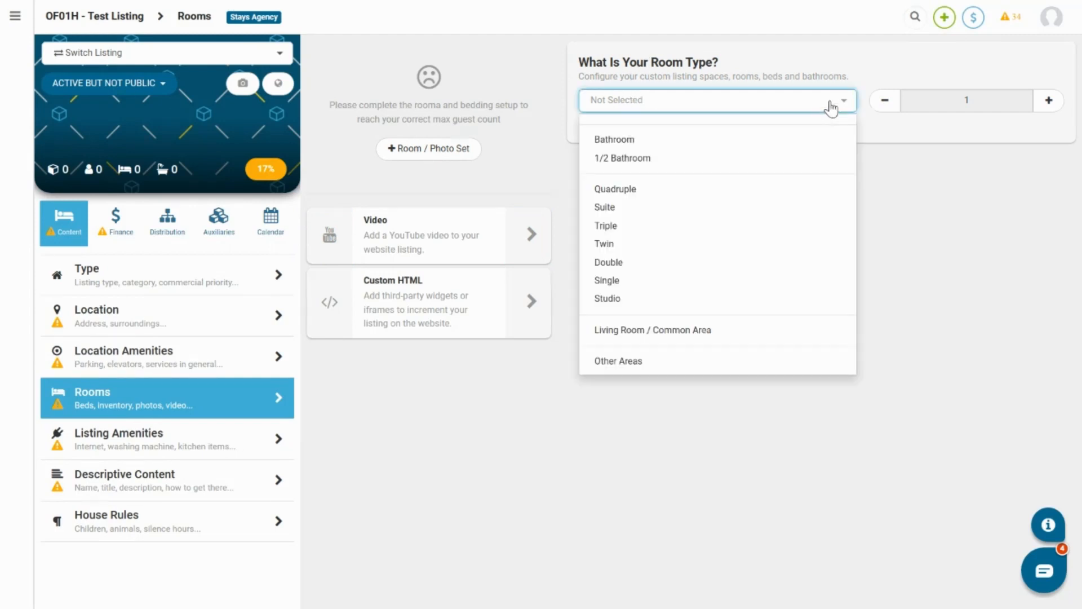
left_click(613, 214)
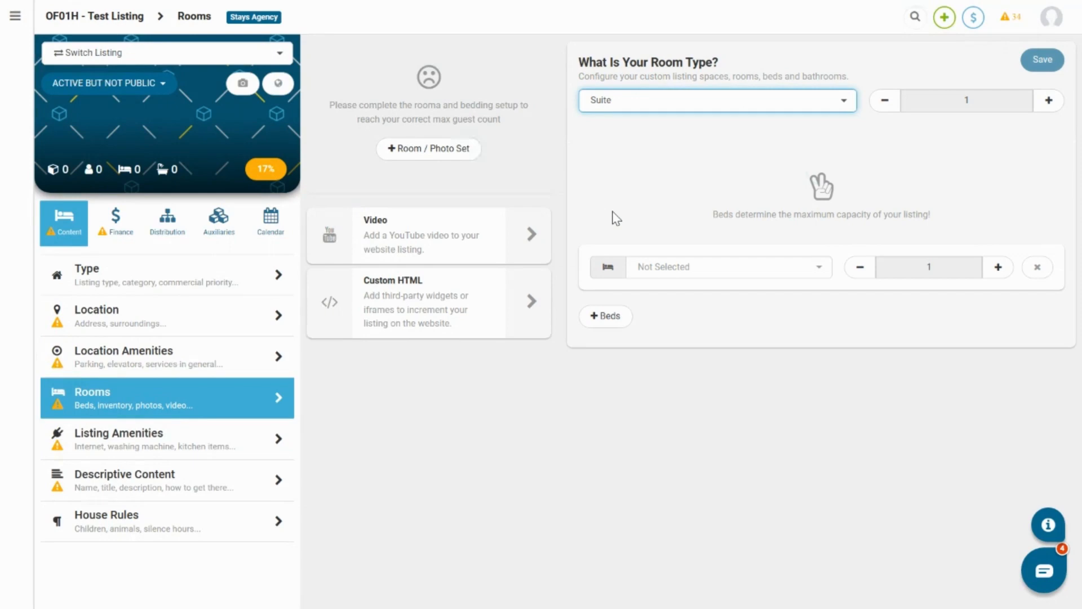
left_click(802, 279)
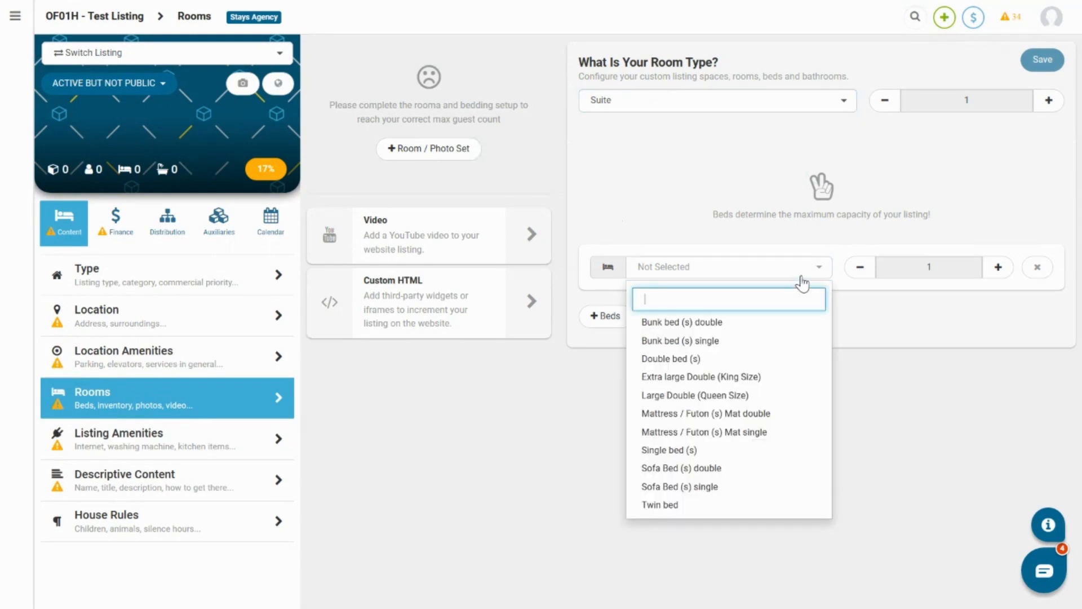
left_click(679, 360)
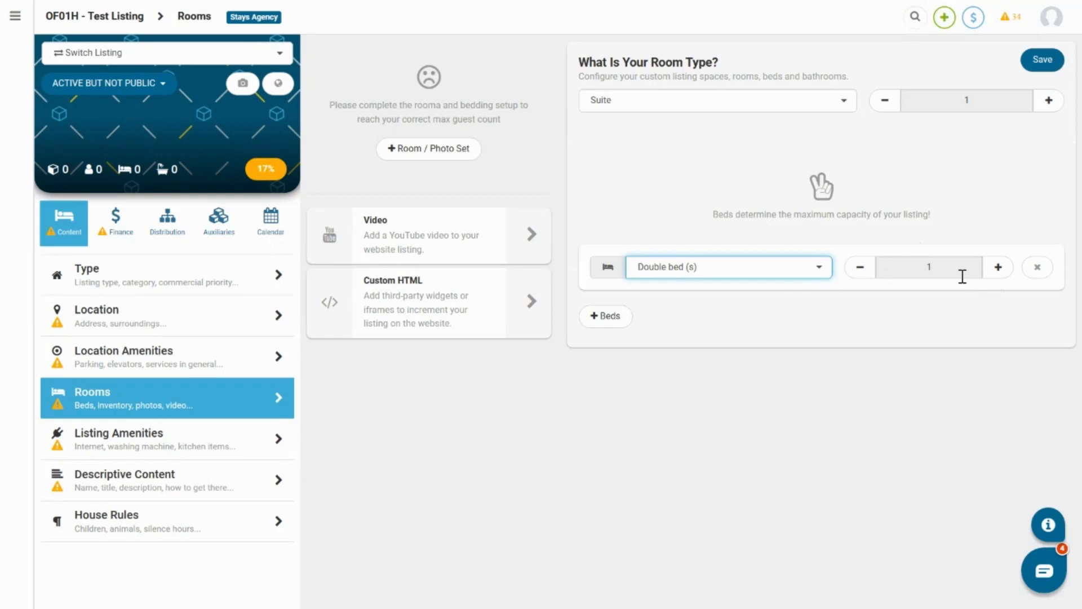
left_click(1036, 71)
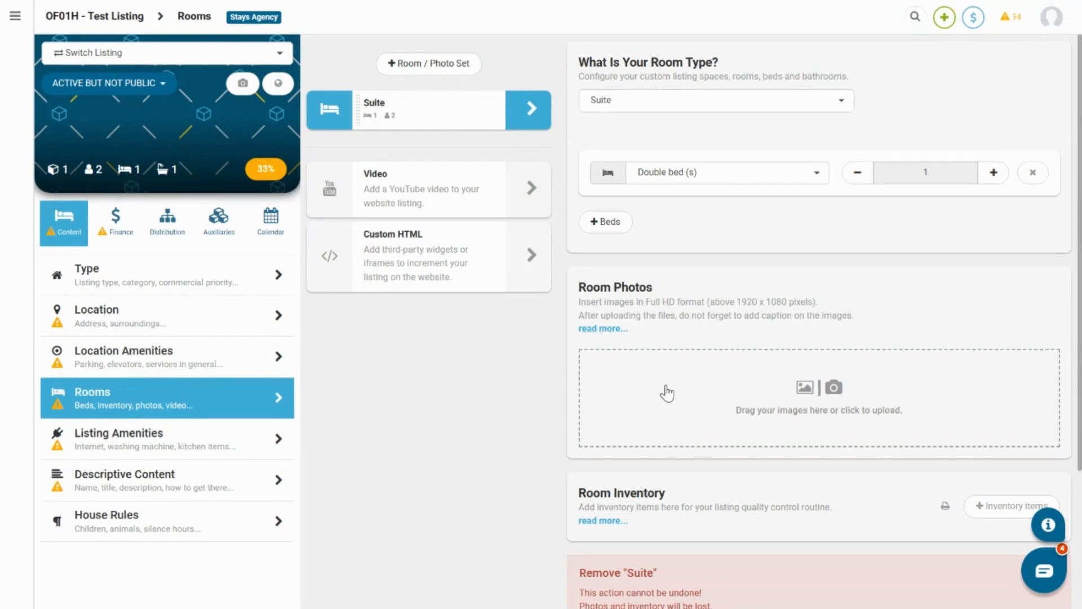
scroll(731, 378, "down", 3)
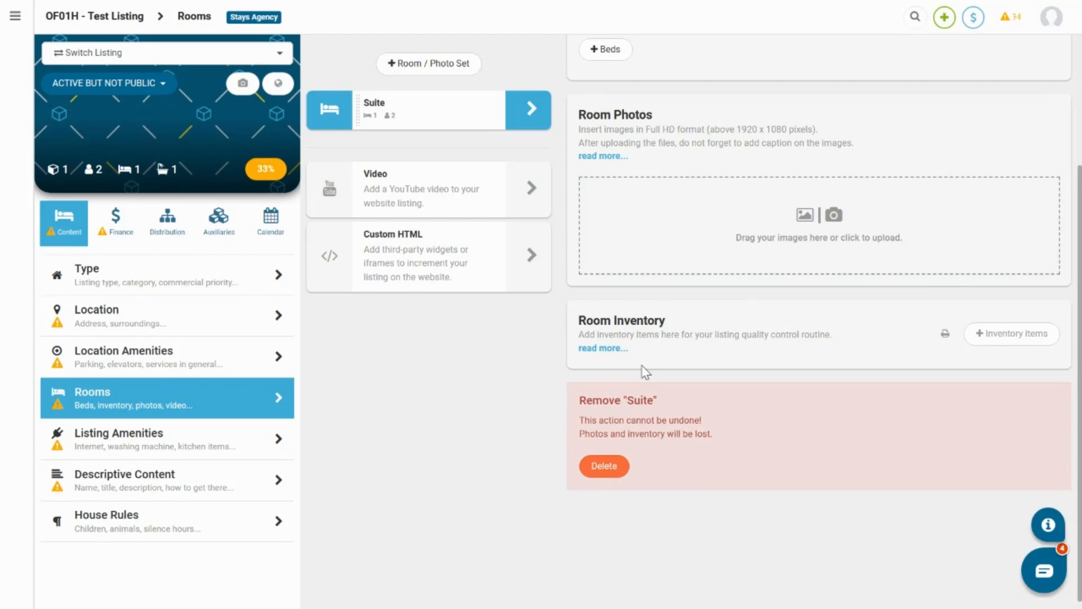
Start another room set and choose Suite as its room type
left_click(439, 68)
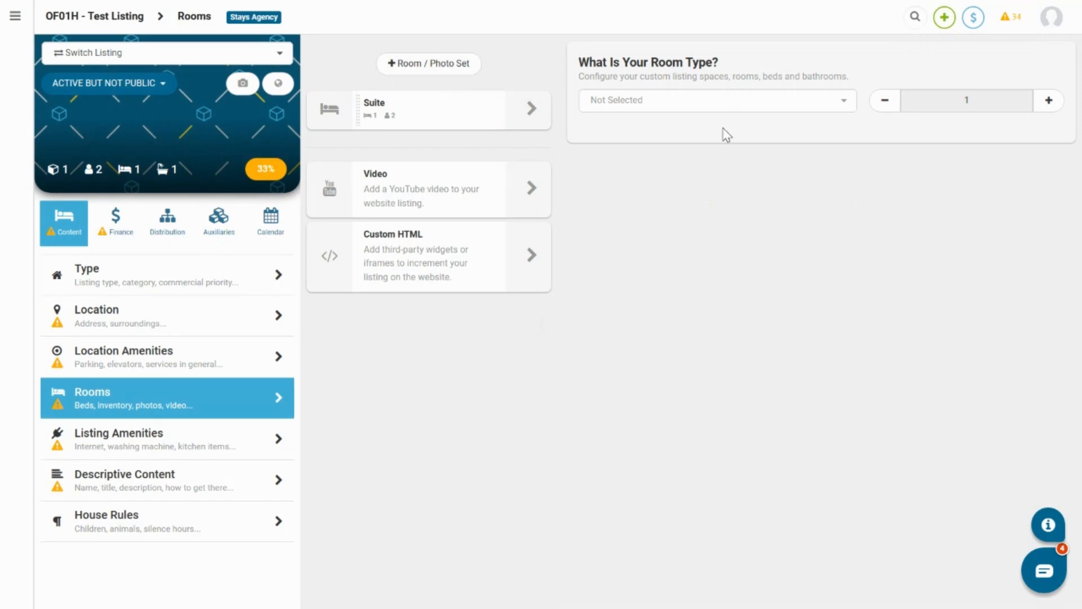
left_click(697, 110)
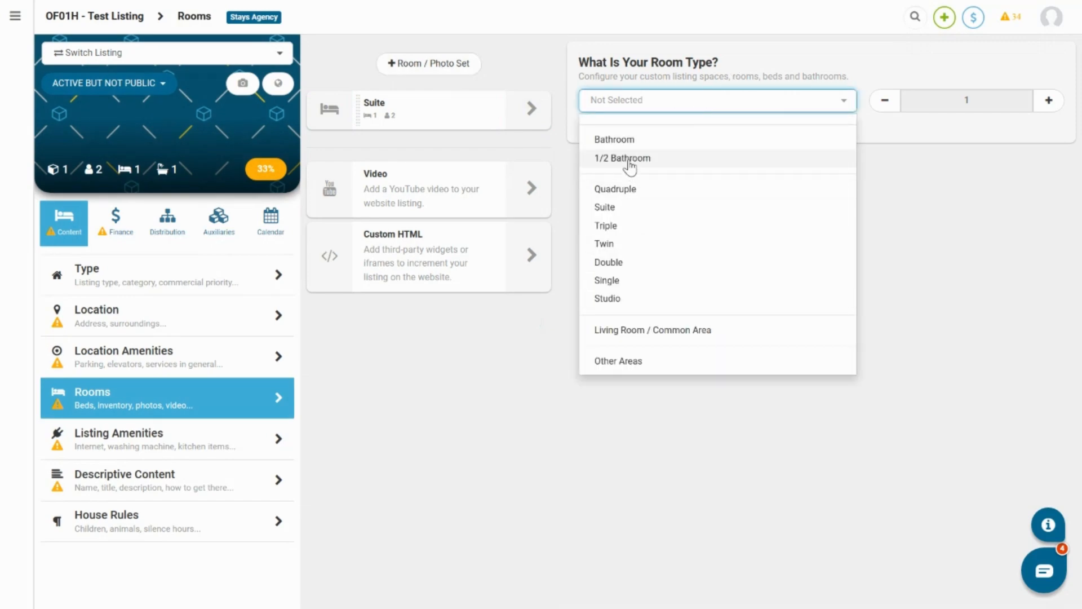
left_click(614, 209)
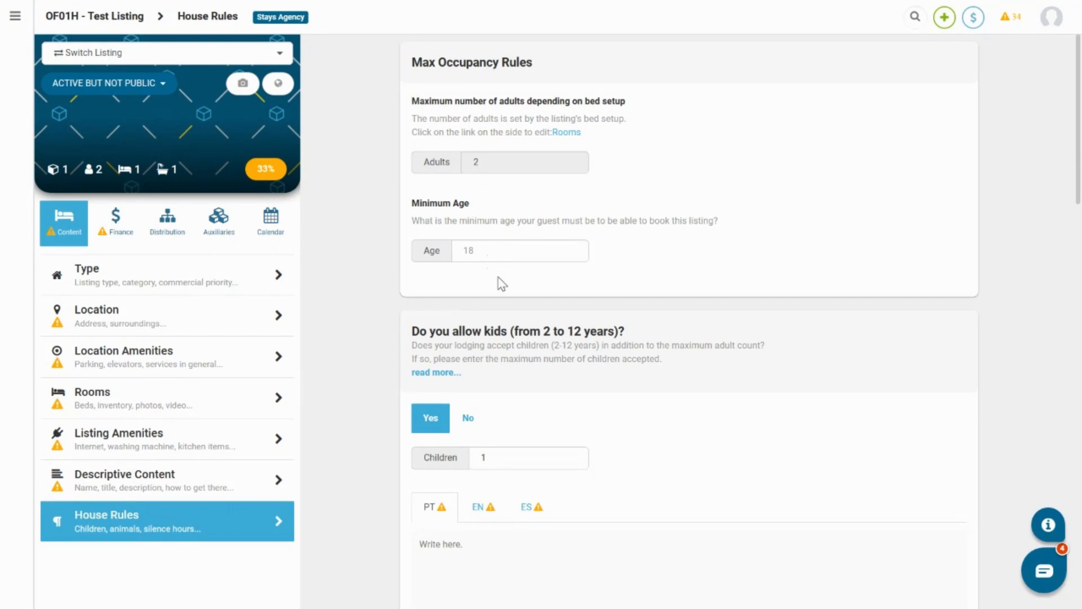
Examine the house rules on allowing kids and babies, including the maximum counts and description fields
scroll(502, 284, "down", 4)
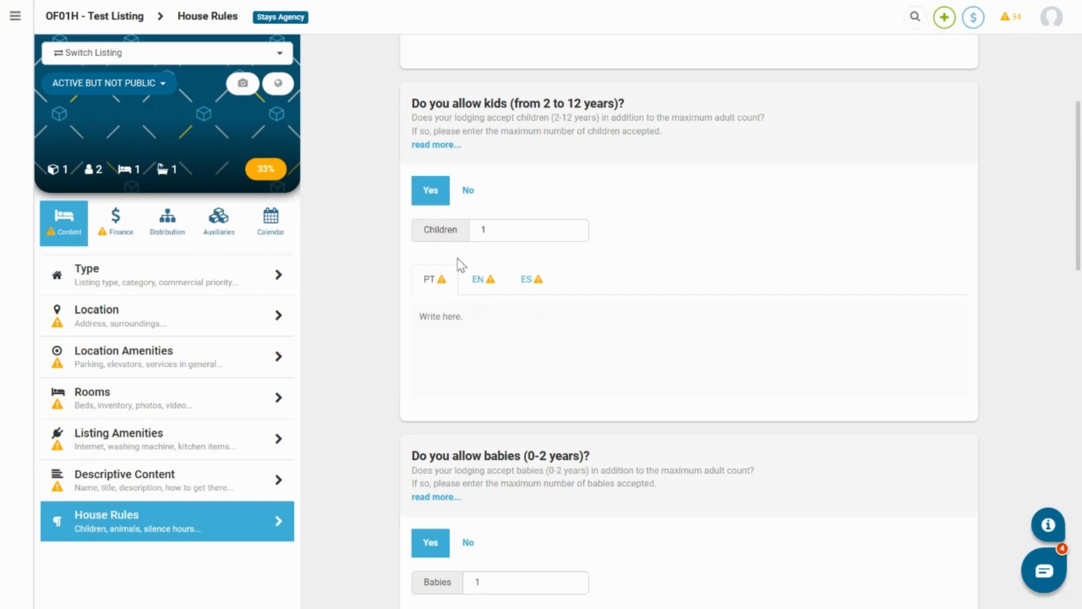
scroll(495, 250, "down", 4)
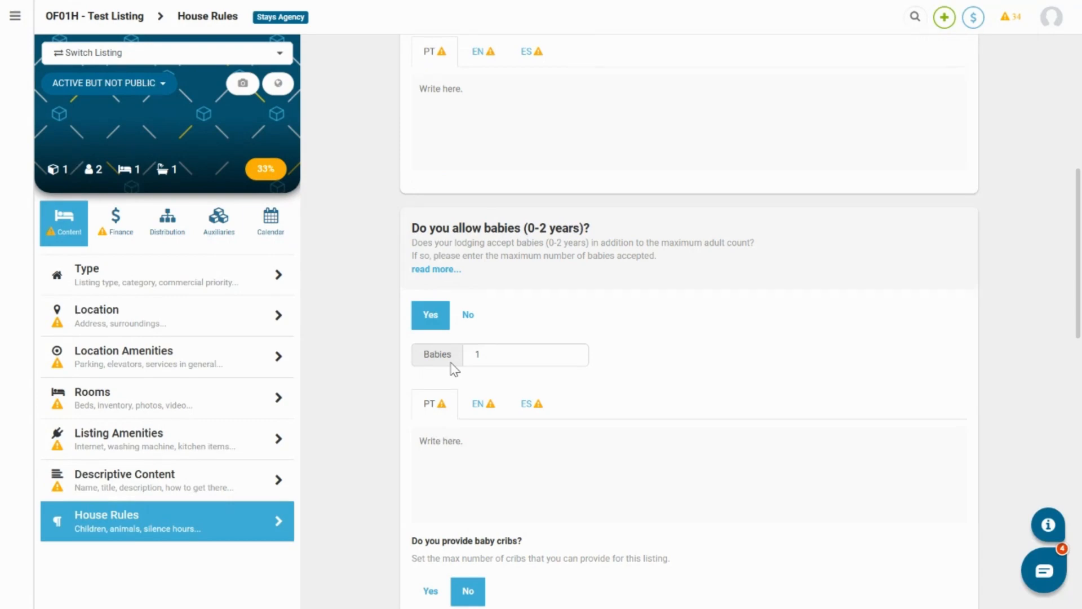
left_click_drag(496, 361, 469, 360)
left_click(503, 358)
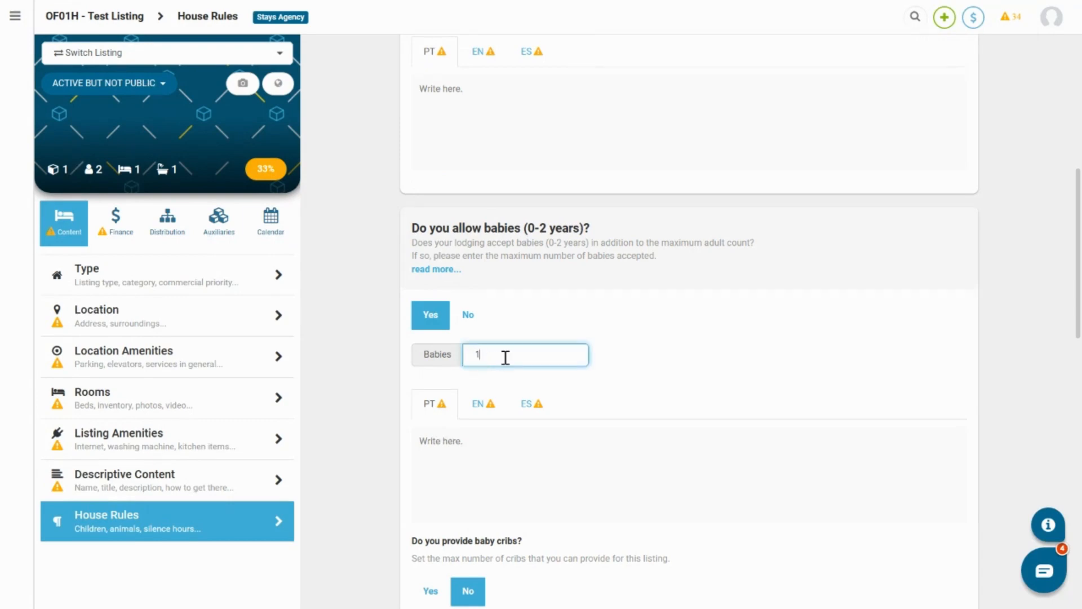
left_click(541, 314)
scroll(540, 313, "up", 4)
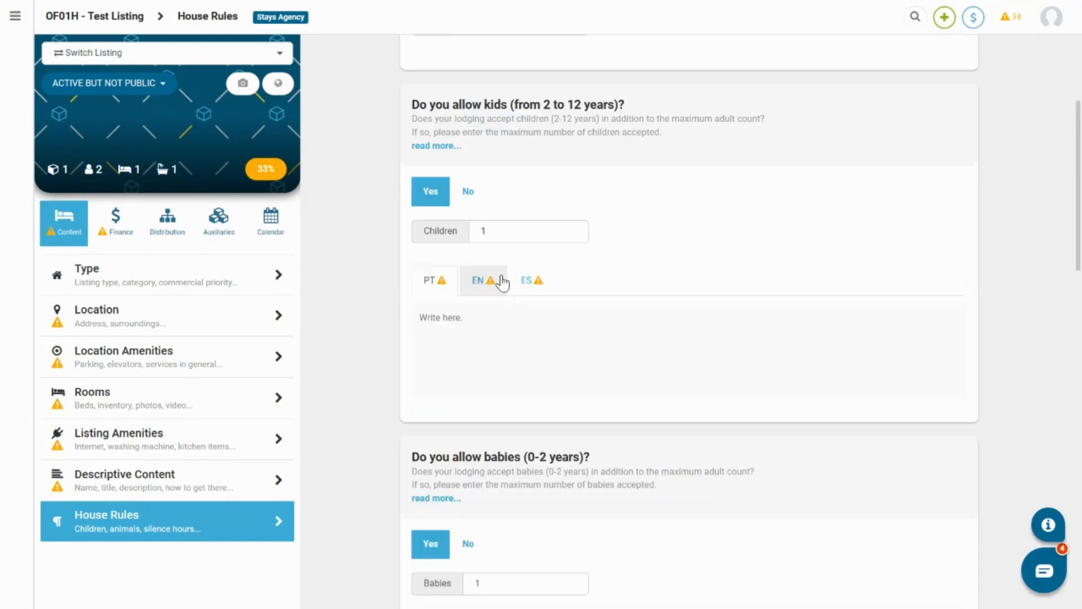
scroll(531, 340, "down", 4)
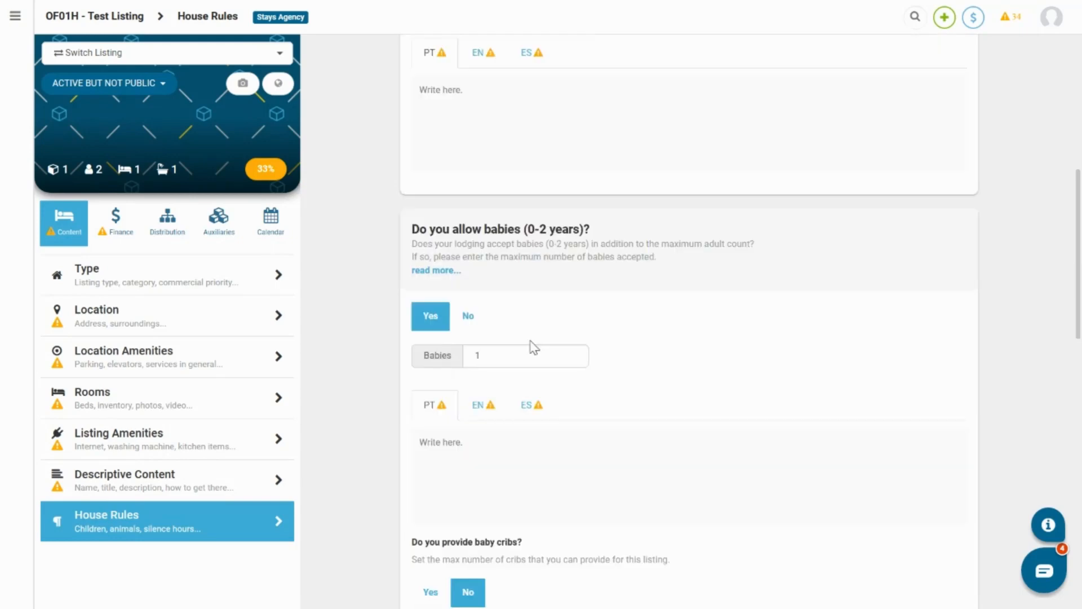
scroll(579, 326, "down", 2)
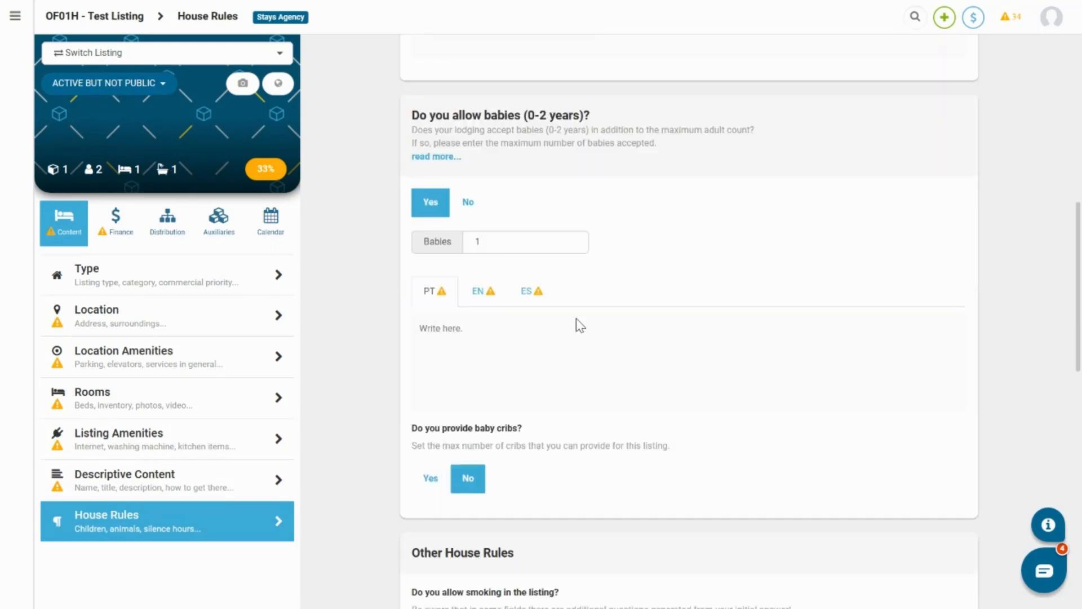
Set the maximum number of babies accepted in the house rules to 0
left_click(508, 240)
key("BackSpace")
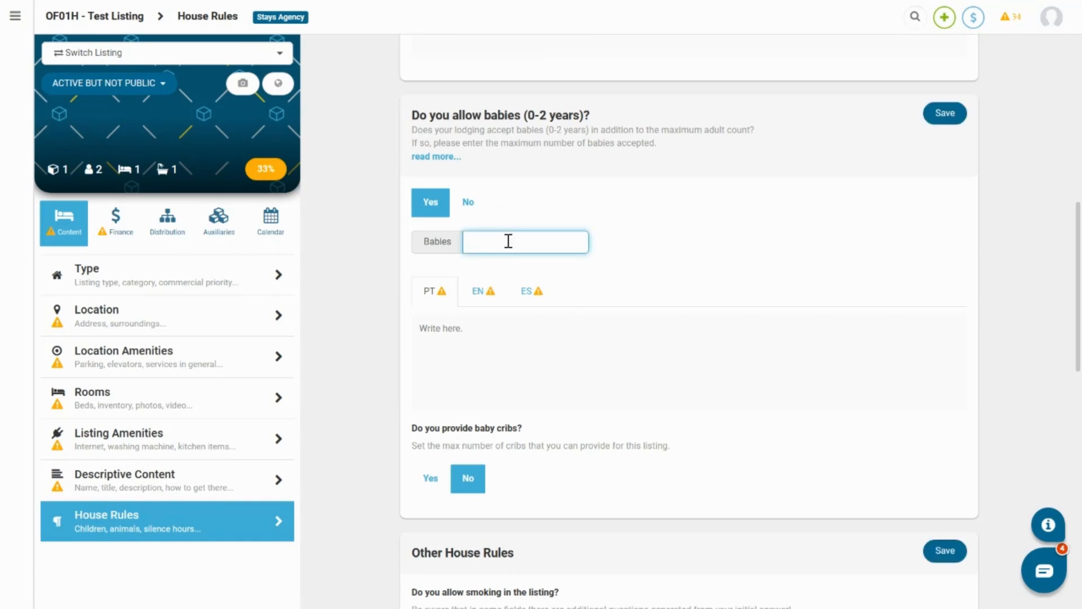
type("0")
left_click(600, 246)
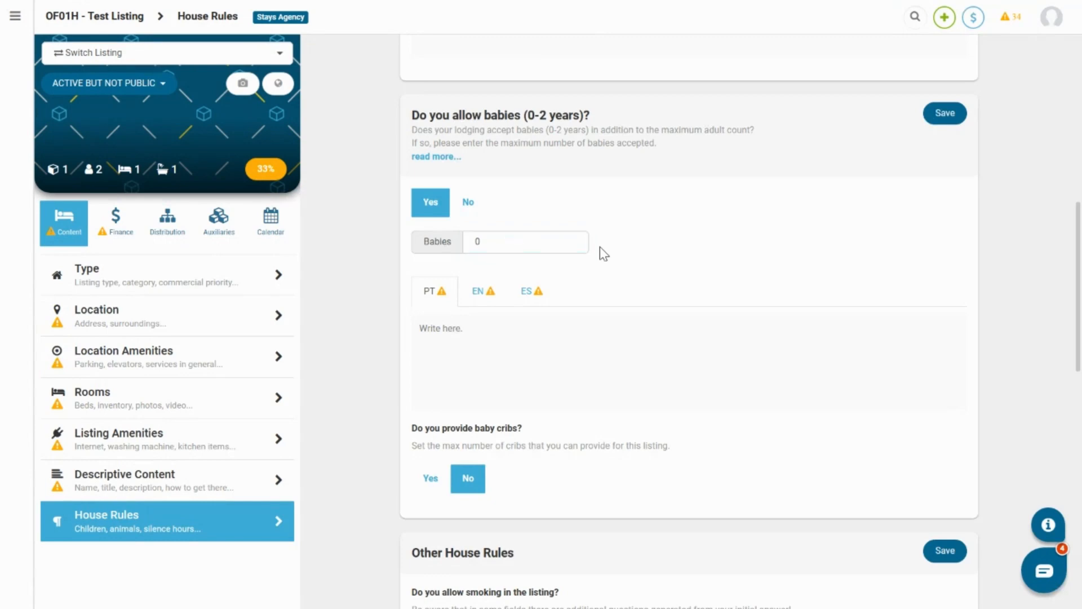
Review the kids and babies rules, baby cribs, smoking, pets, events, quiet hours and additional rules sections
scroll(601, 247, "up", 4)
scroll(601, 247, "up", 2)
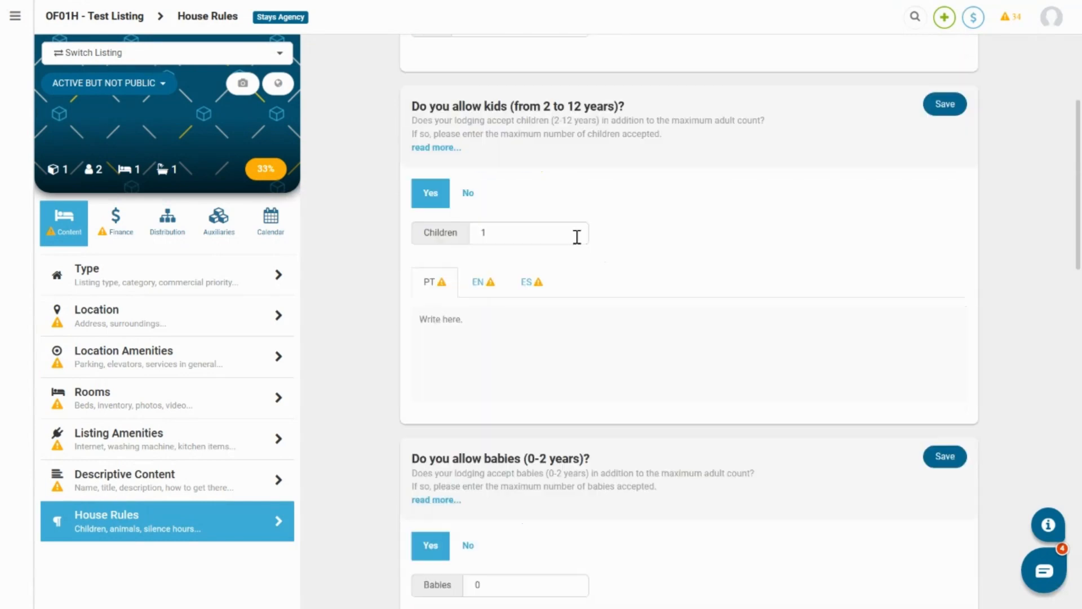
scroll(491, 236, "down", 6)
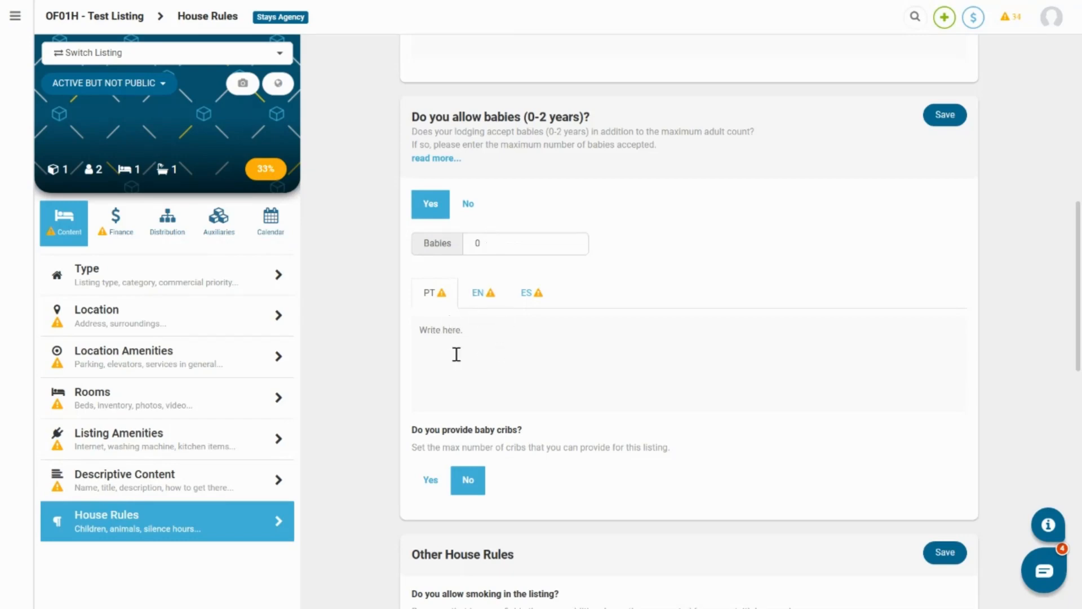
scroll(500, 346, "up", 6)
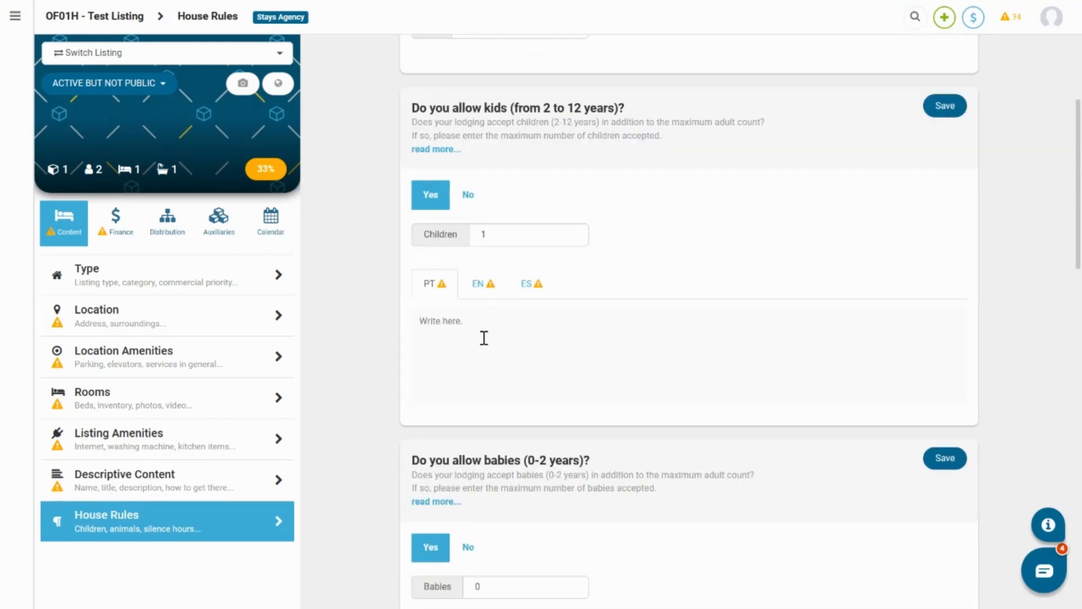
scroll(483, 337, "down", 6)
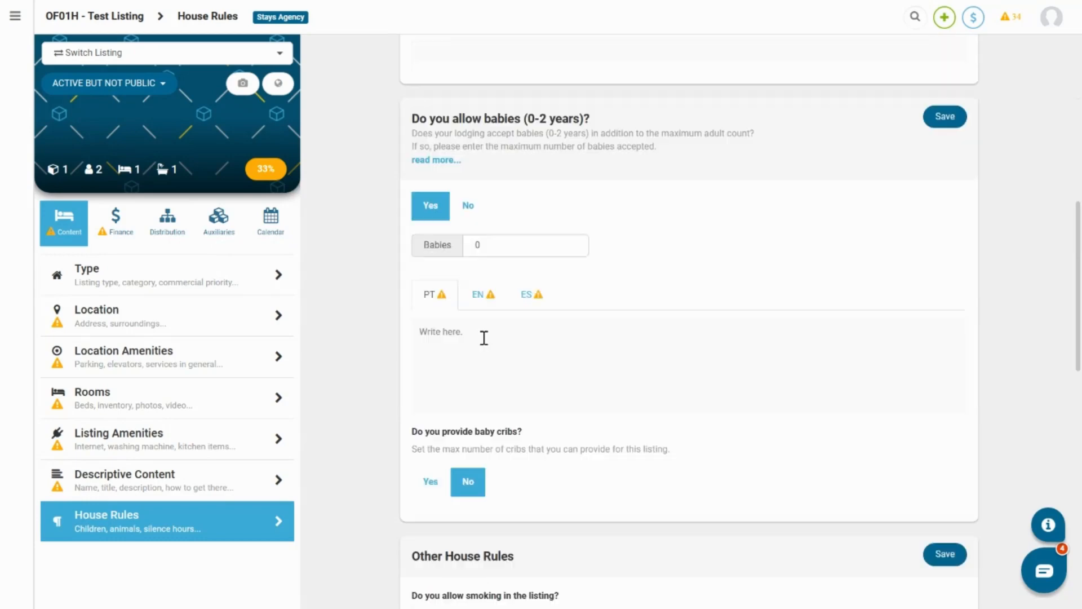
scroll(483, 338, "down", 2)
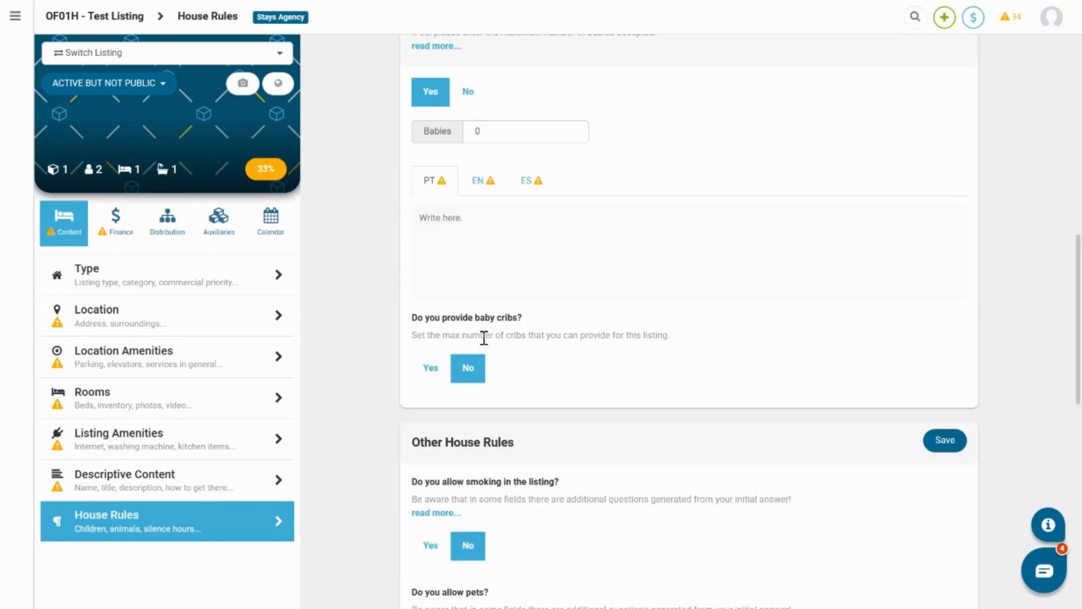
scroll(484, 337, "down", 4)
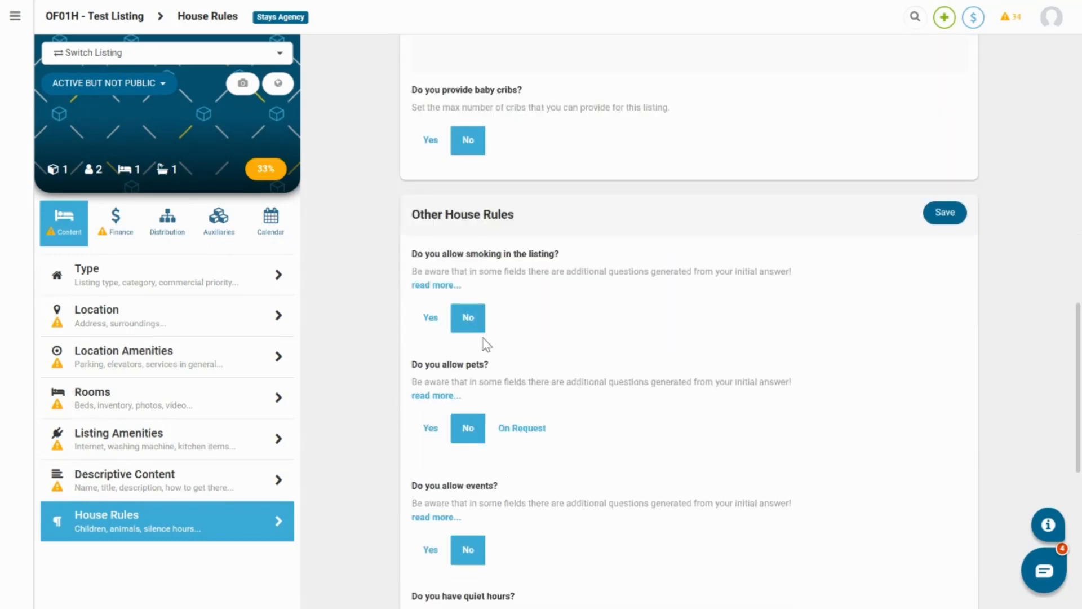
scroll(484, 343, "down", 4)
scroll(484, 343, "up", 2)
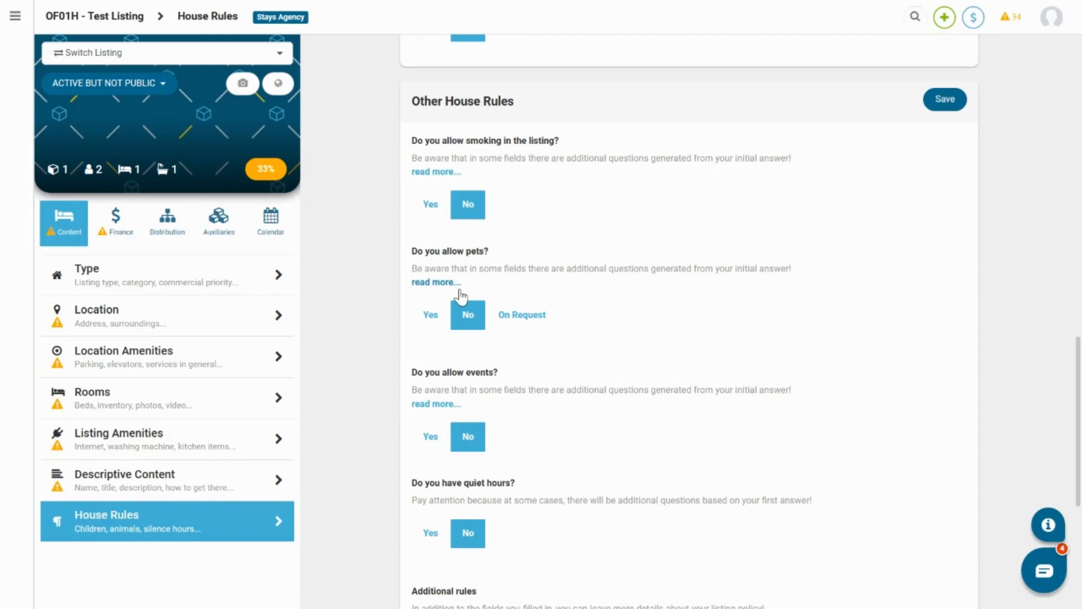
scroll(519, 380, "down", 2)
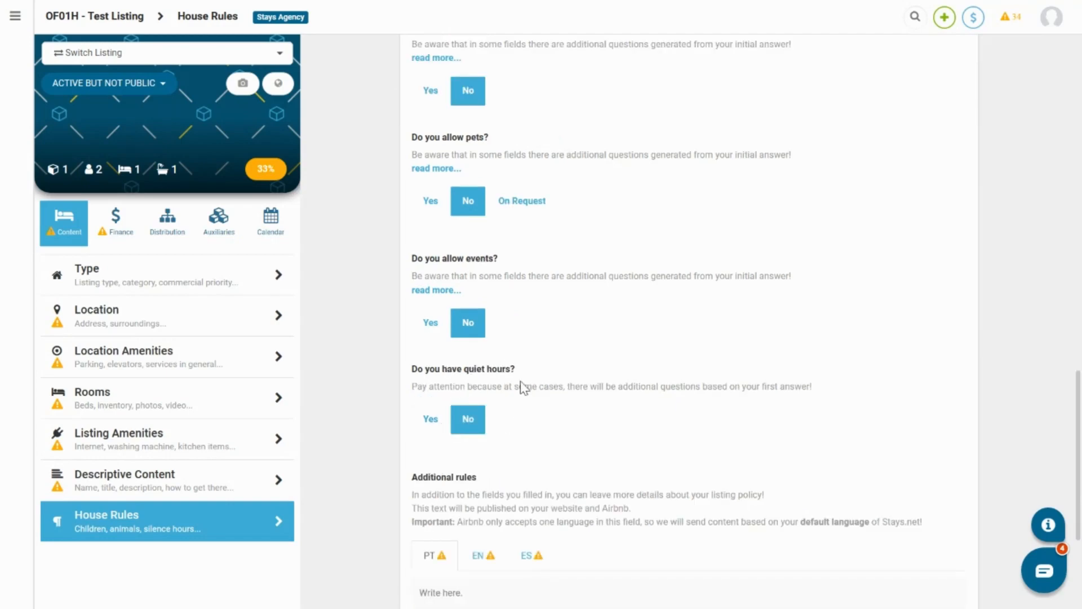
scroll(523, 387, "down", 4)
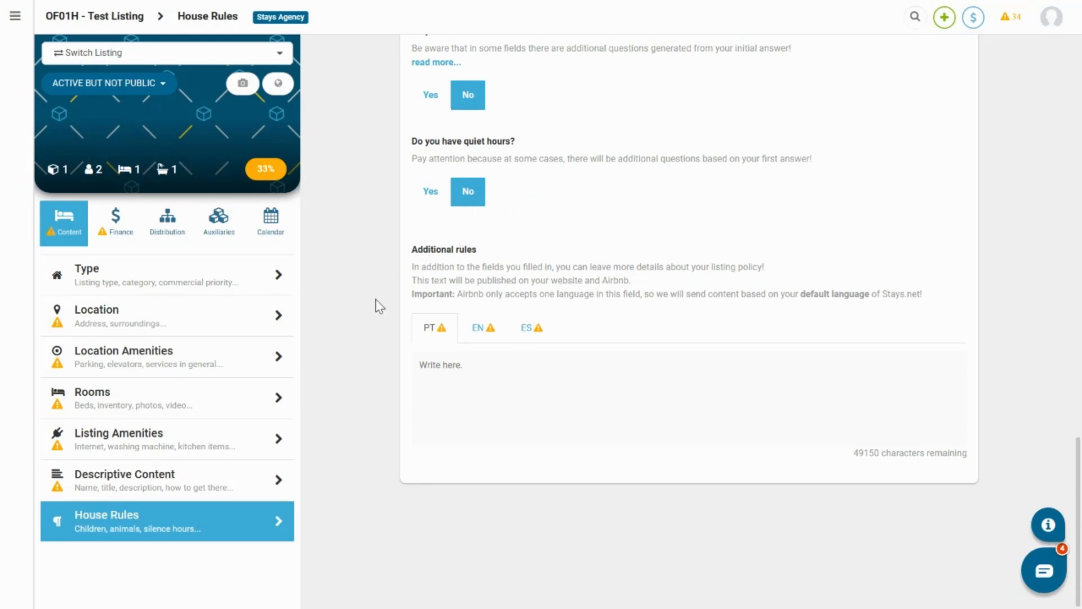
left_click(425, 374)
Open the Listing Content Score checklist and examine which requirements are met or still need solving
left_click(271, 169)
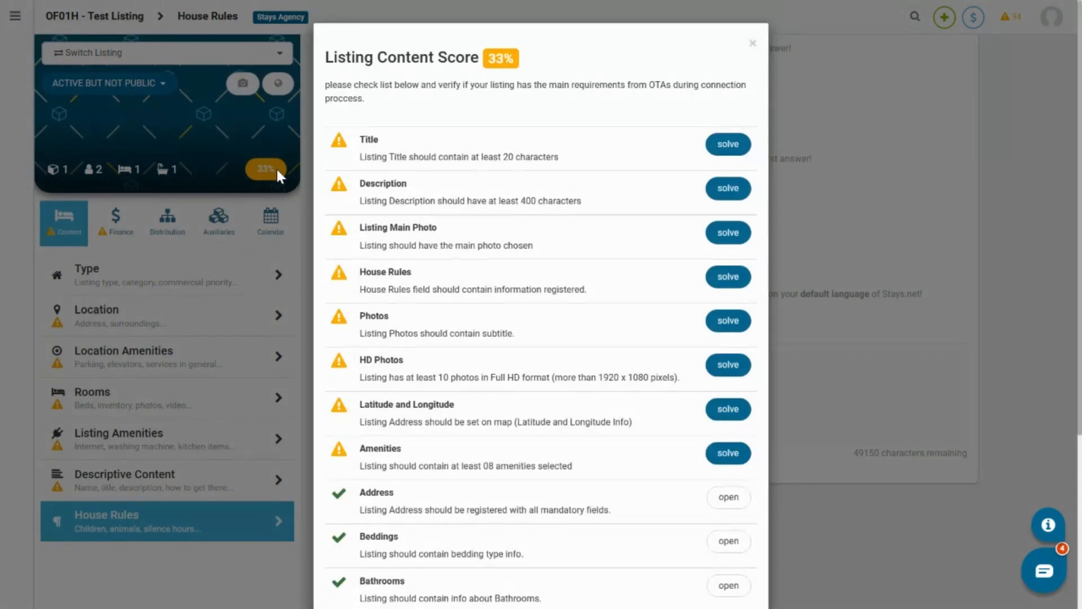
scroll(536, 252, "down", 4)
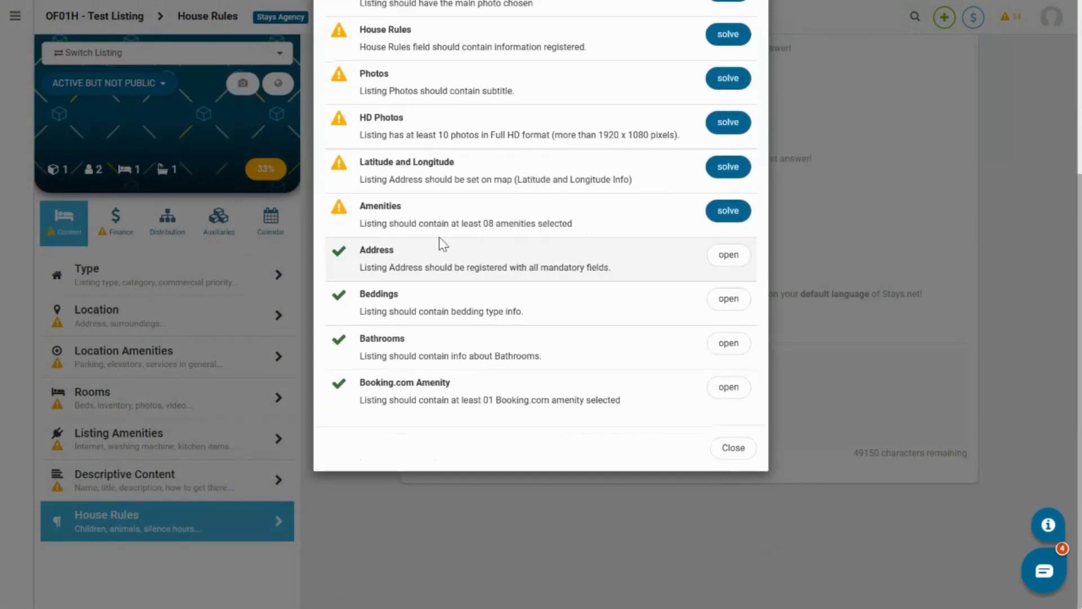
scroll(482, 355, "up", 1)
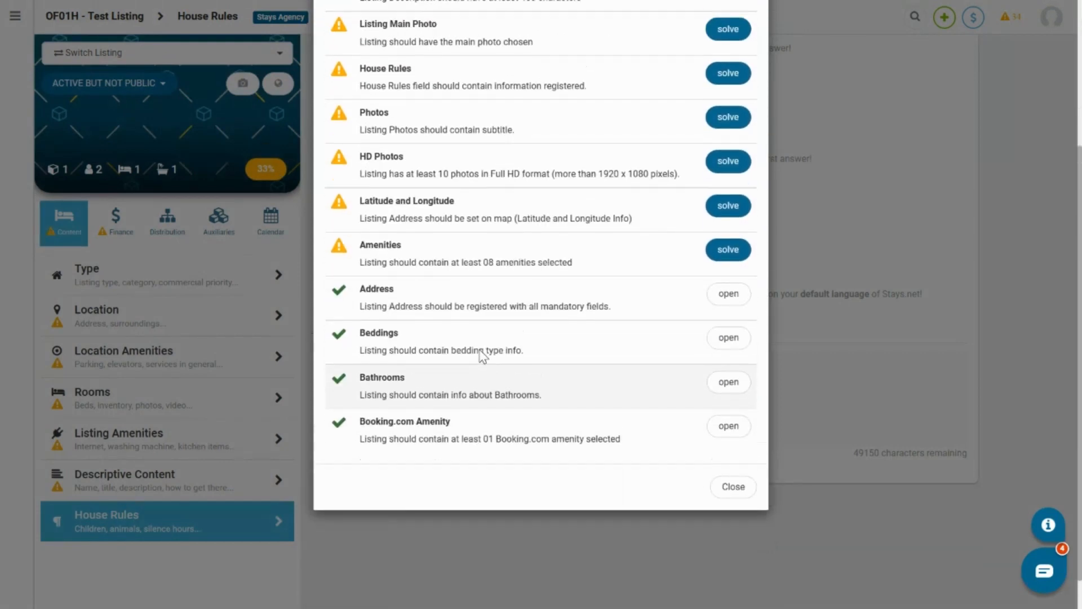
scroll(482, 355, "up", 3)
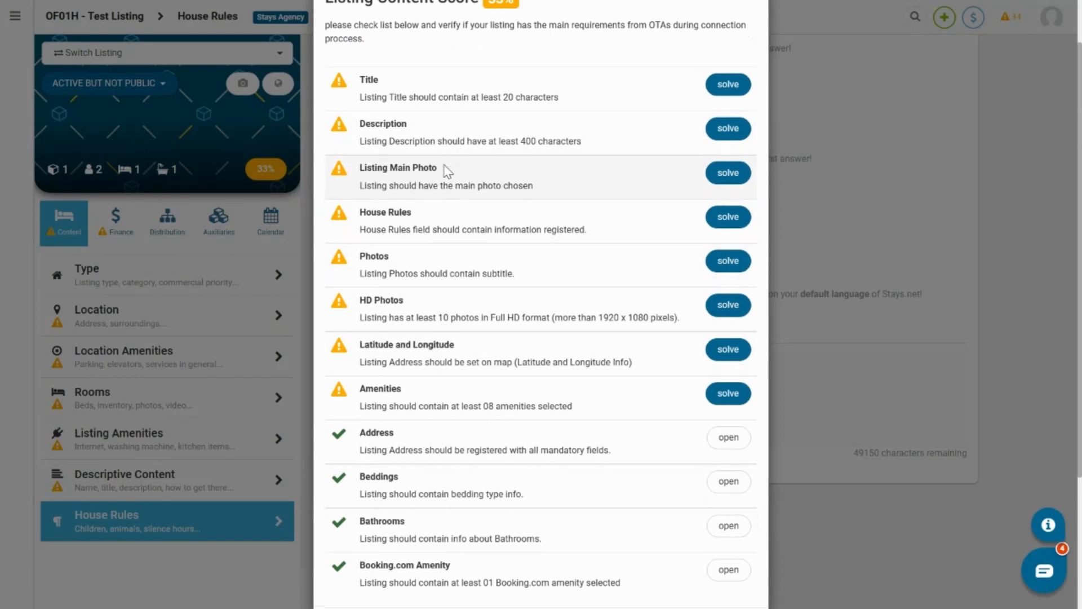
scroll(447, 170, "up", 1)
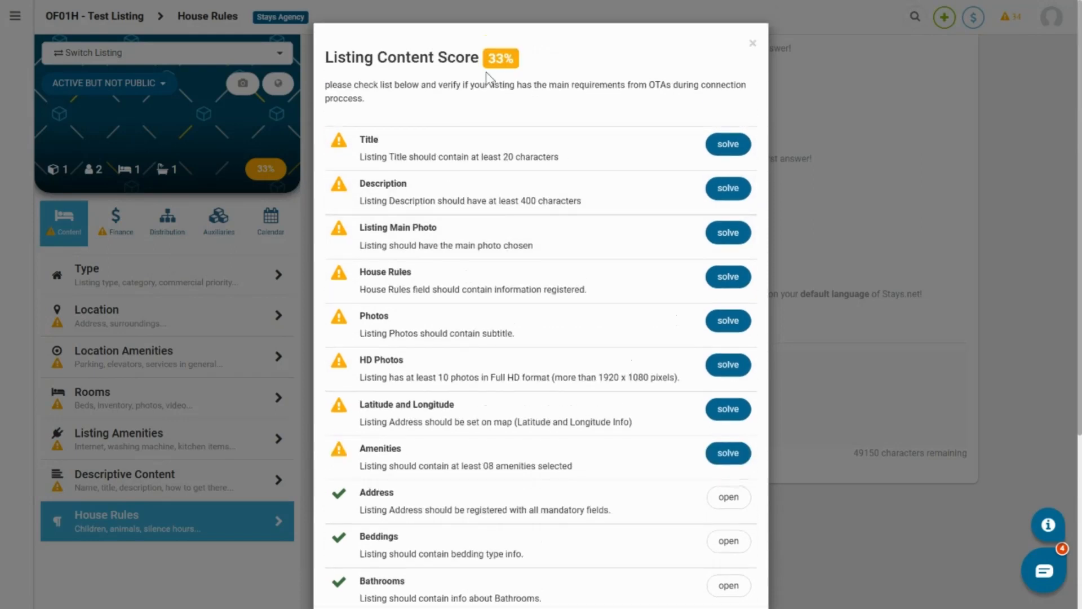